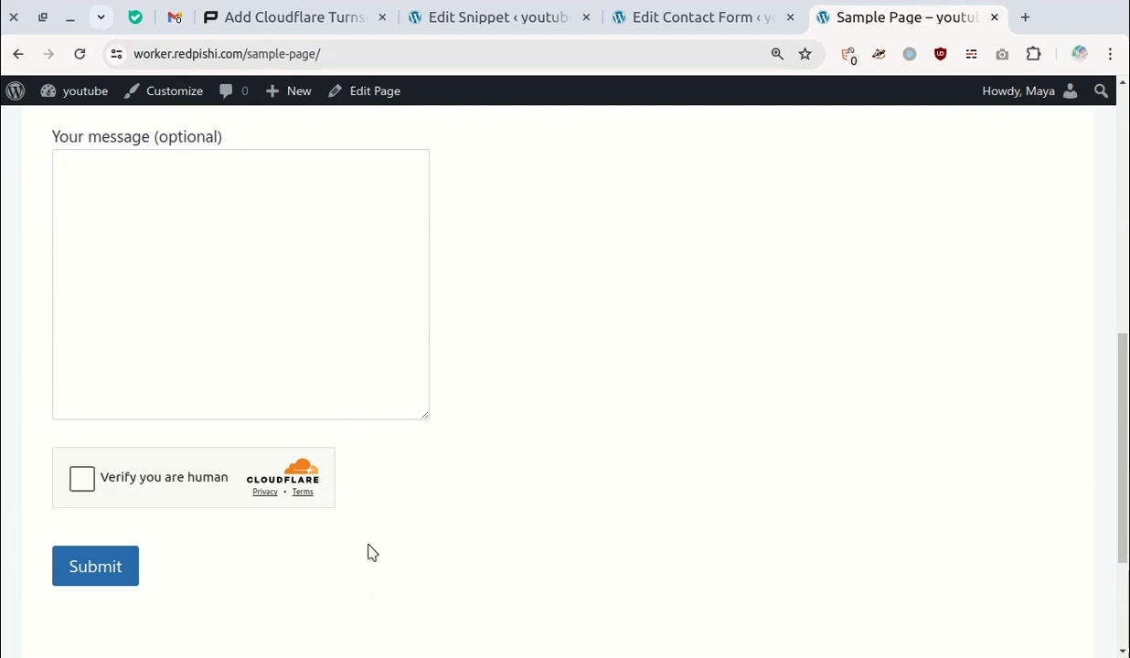
# - Tick the Turnstile 'Verify you are human' checkbox on the Sample Page contact form
pyautogui.click(79, 477)
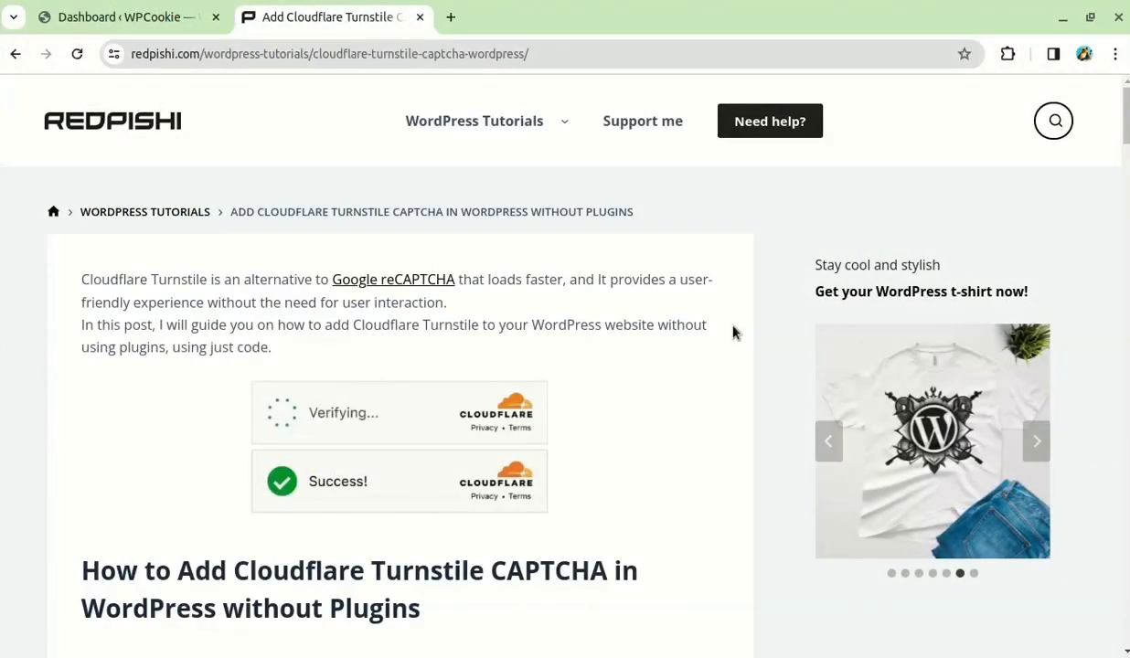
# - Open the tutorial's 'Cloudflare login page' link from the 'Get a site key' section in a new tab
pyautogui.scroll(-3, 733, 329)
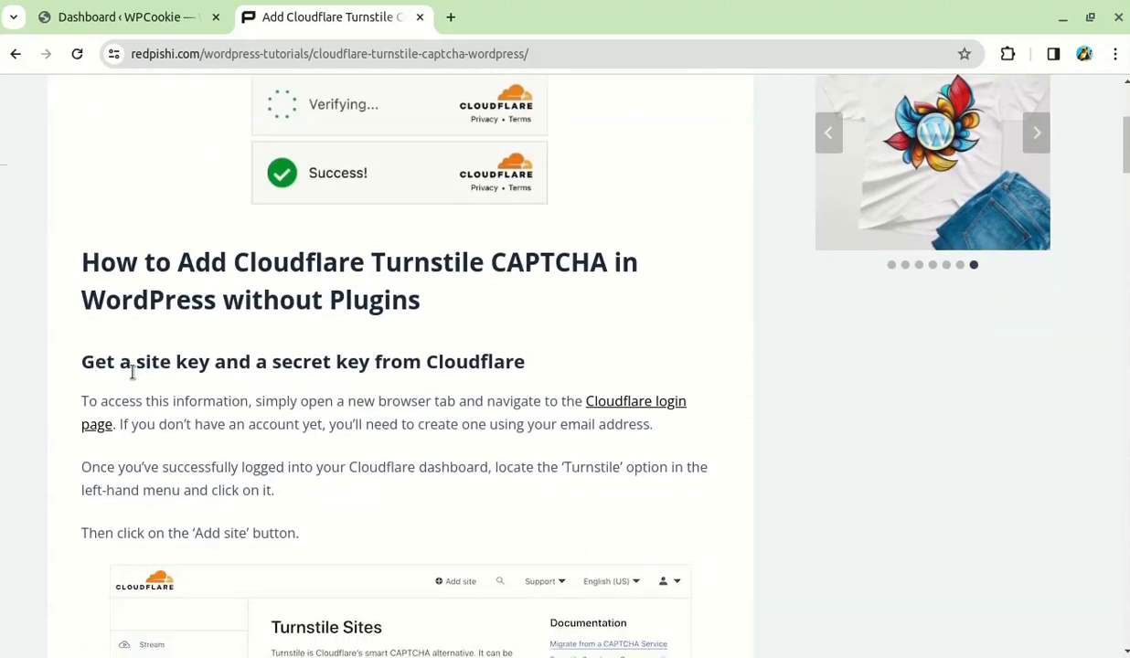
pyautogui.middleClick(622, 413)
# - Log in to Cloudflare with the account e-mail and password, and accept all cookies
pyautogui.click(494, 18)
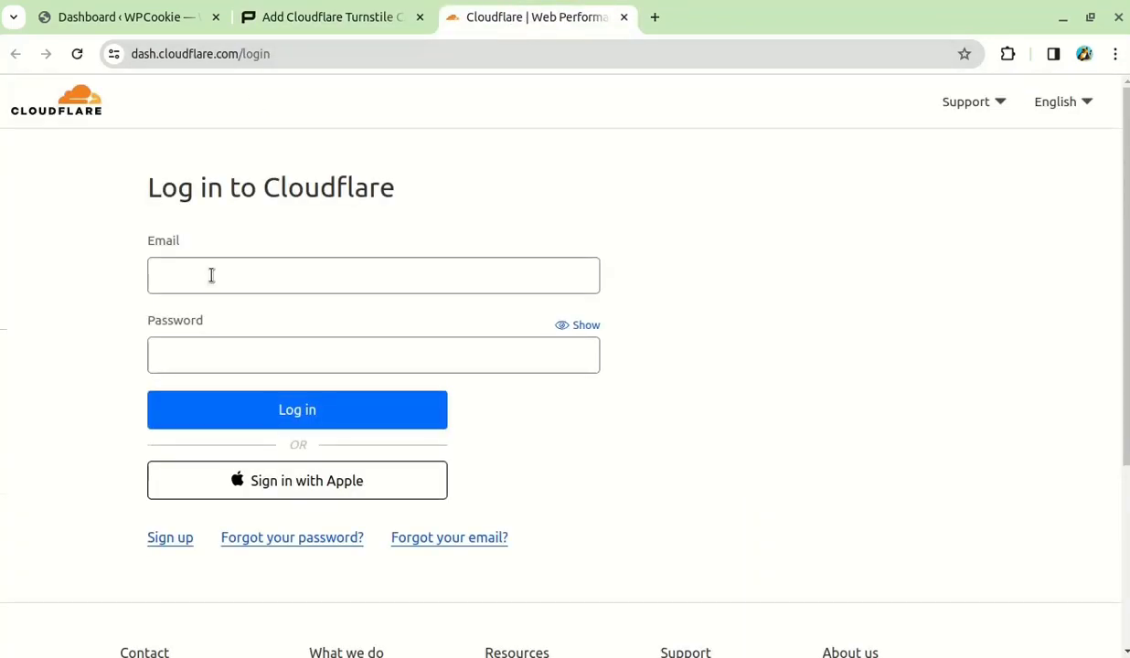
pyautogui.click(211, 276)
pyautogui.press('Tab')
pyautogui.hotkey('ctrl', 'v')
pyautogui.click(386, 427)
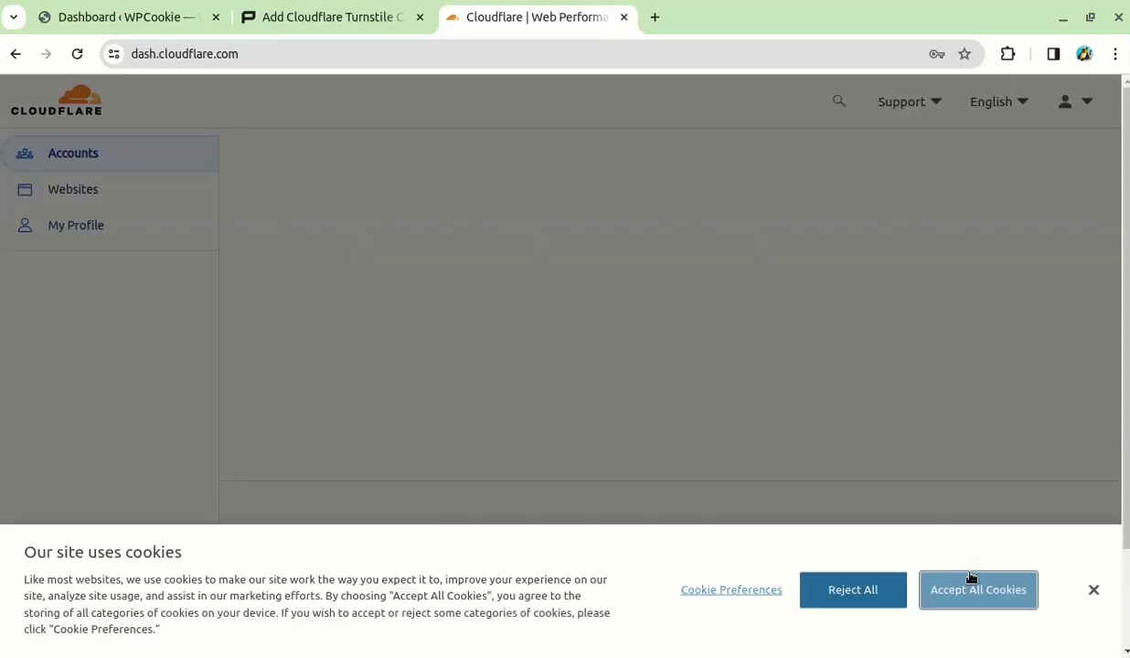
pyautogui.click(971, 590)
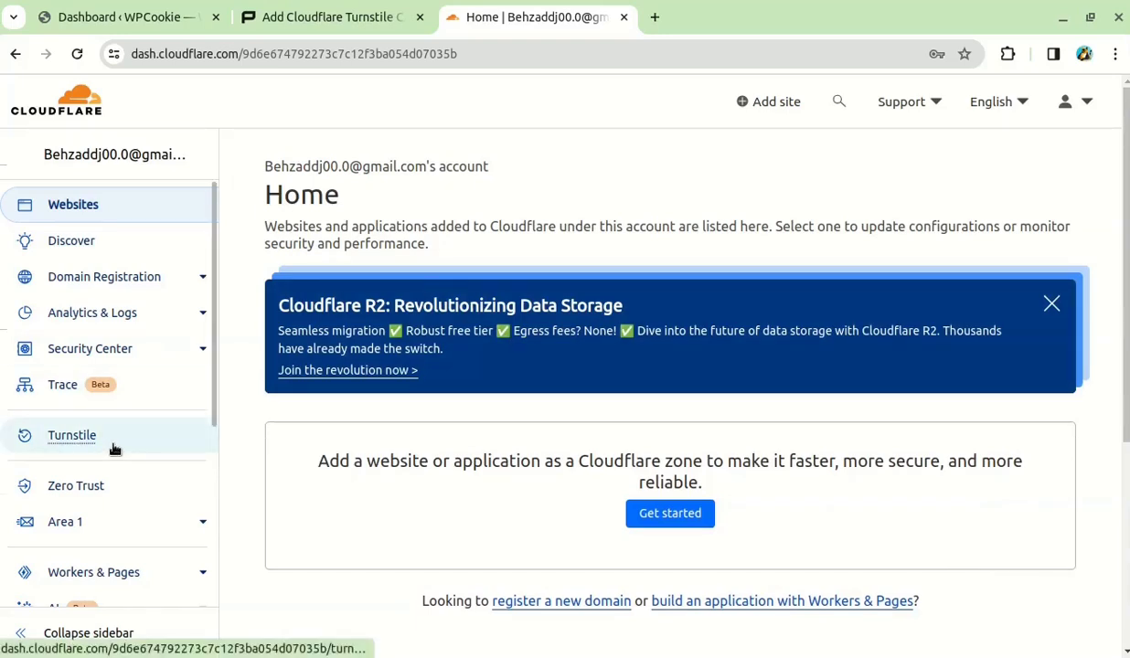
# - Go to Turnstile to view the are.redpishi and redpishi.com sites
pyautogui.click(117, 443)
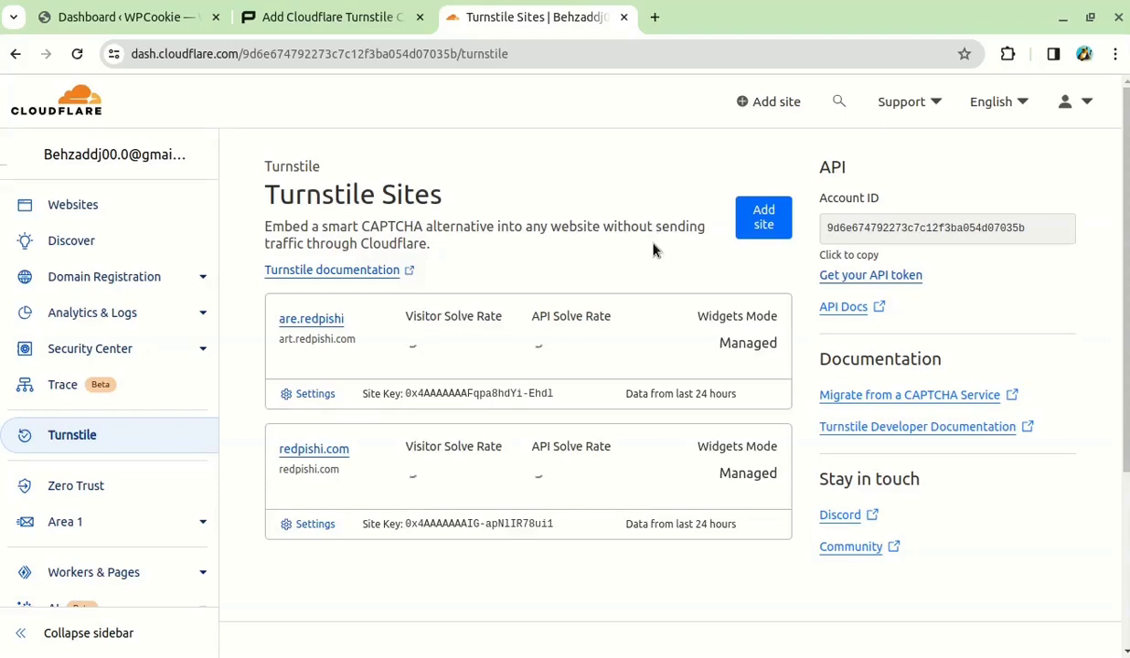
pyautogui.scroll(-3, 668, 462)
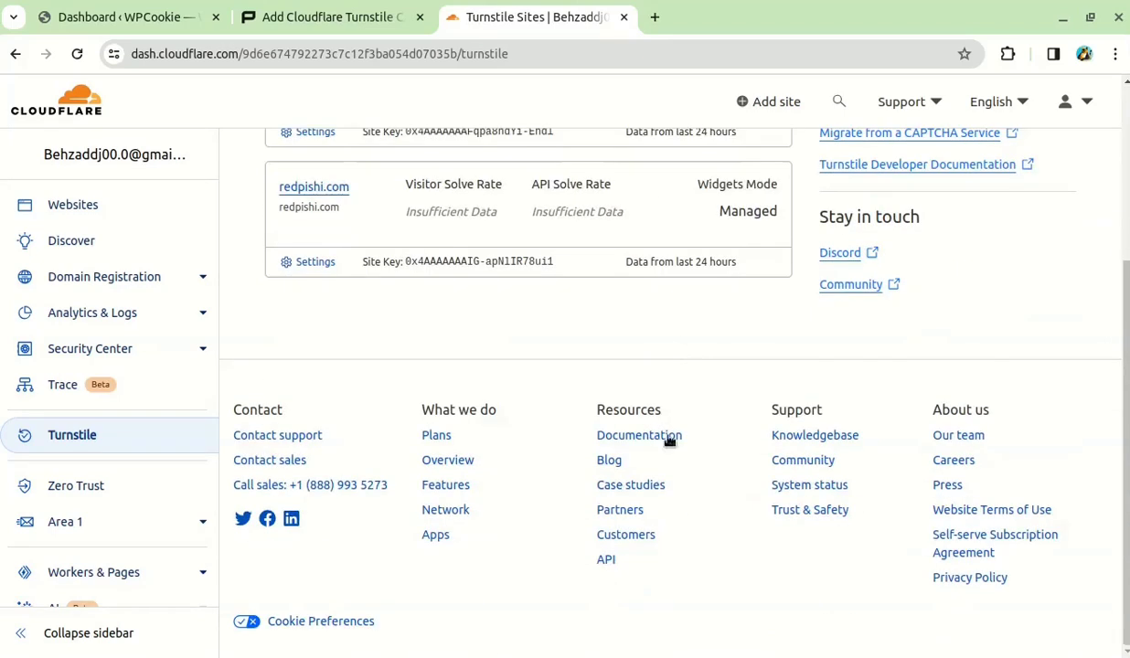
pyautogui.scroll(3, 668, 486)
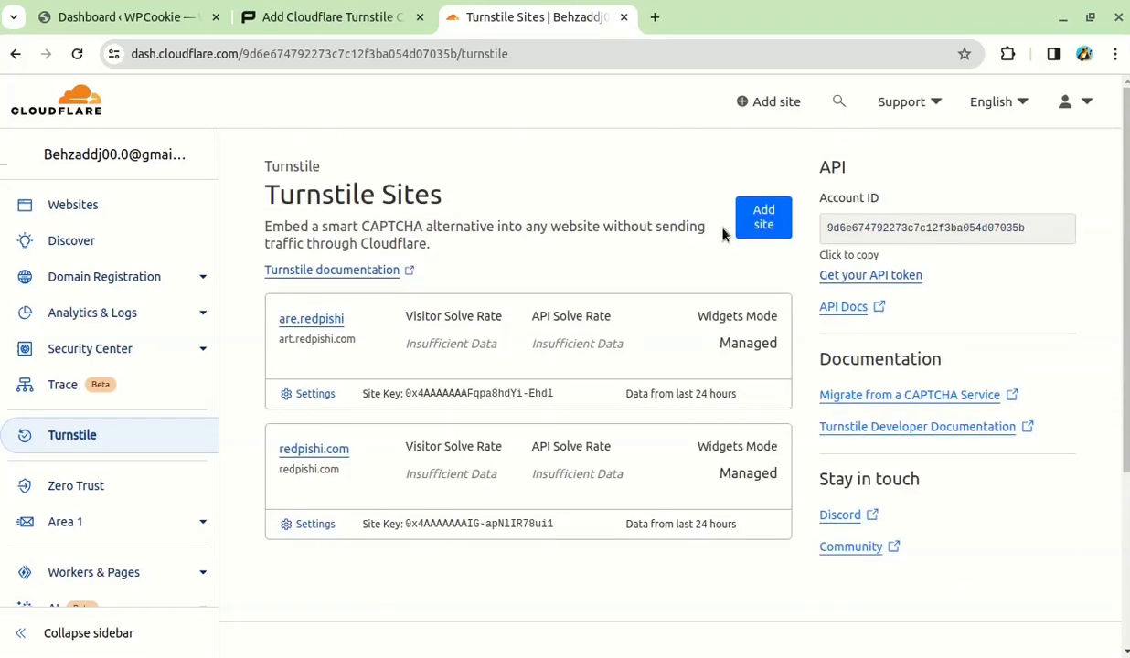
# - Create a Managed Turnstile site named 'youtube' for domain my.irankalanews.ir
pyautogui.click(755, 222)
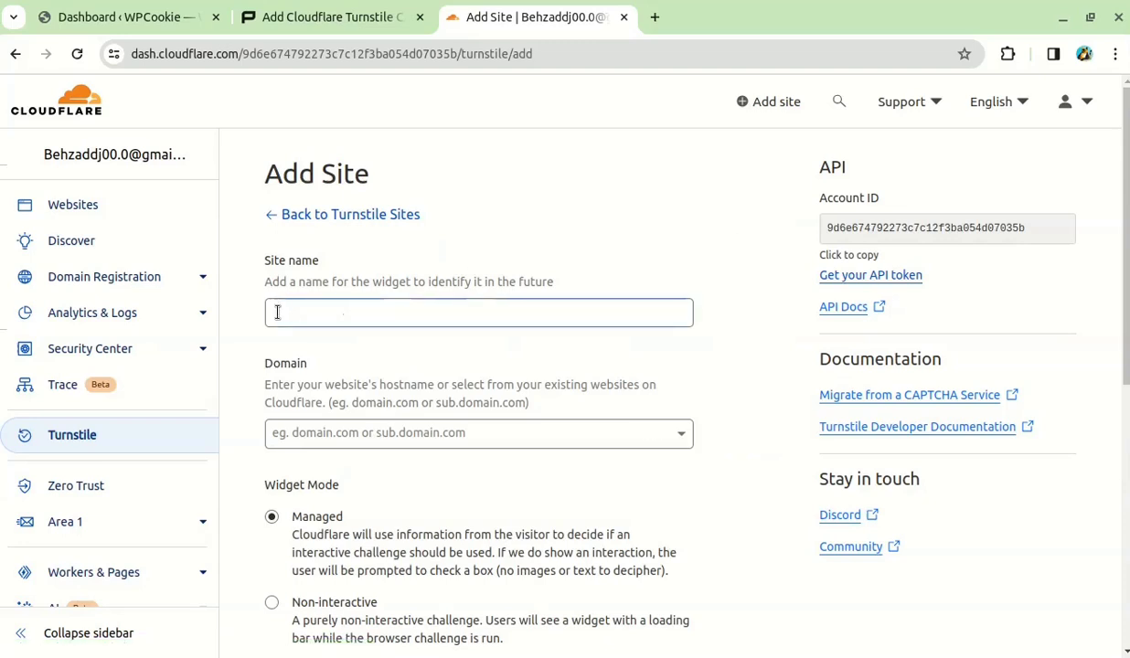
pyautogui.click(277, 313)
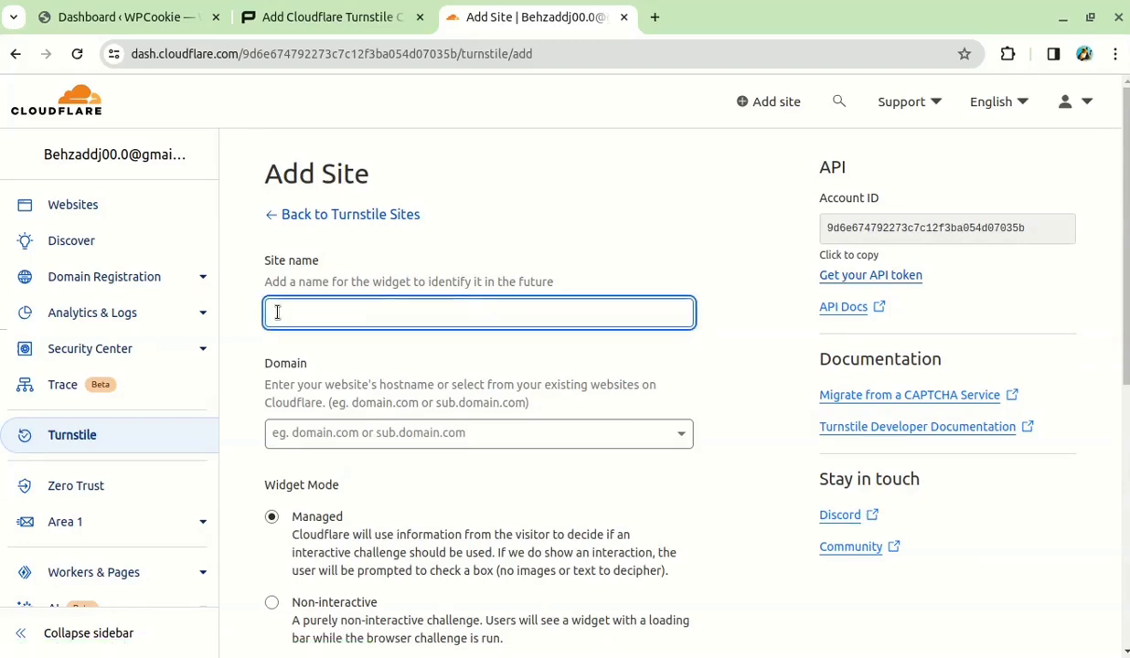
pyautogui.write('youtube')
pyautogui.click(377, 434)
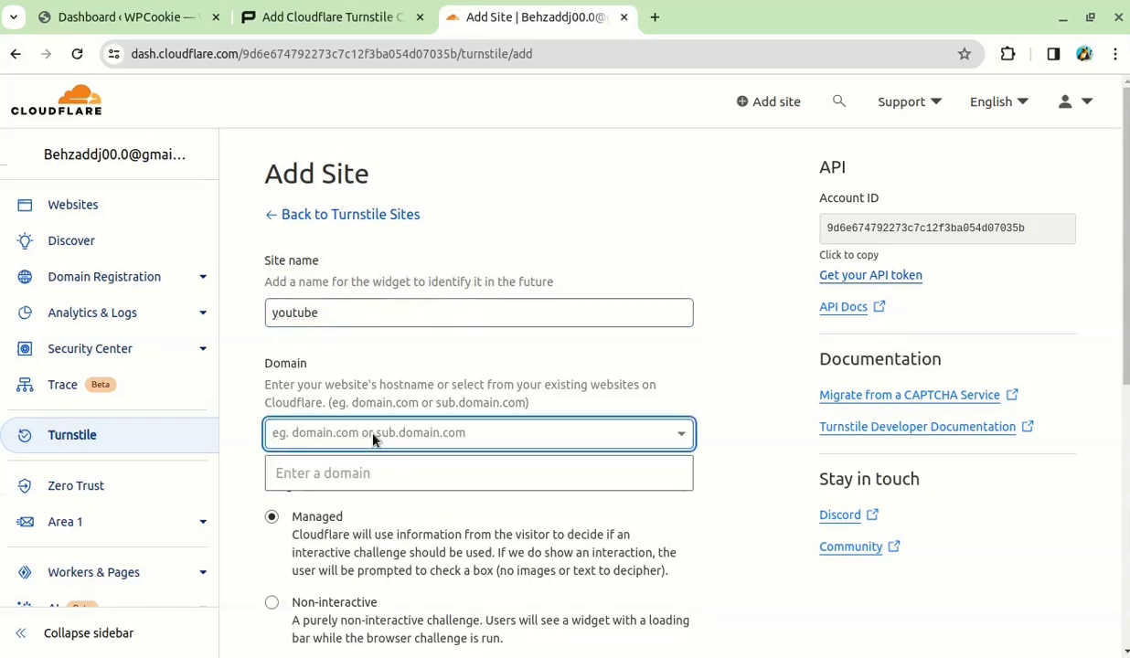
pyautogui.write('my.irankalanews.ir')
pyautogui.click(429, 468)
pyautogui.scroll(-3, 559, 466)
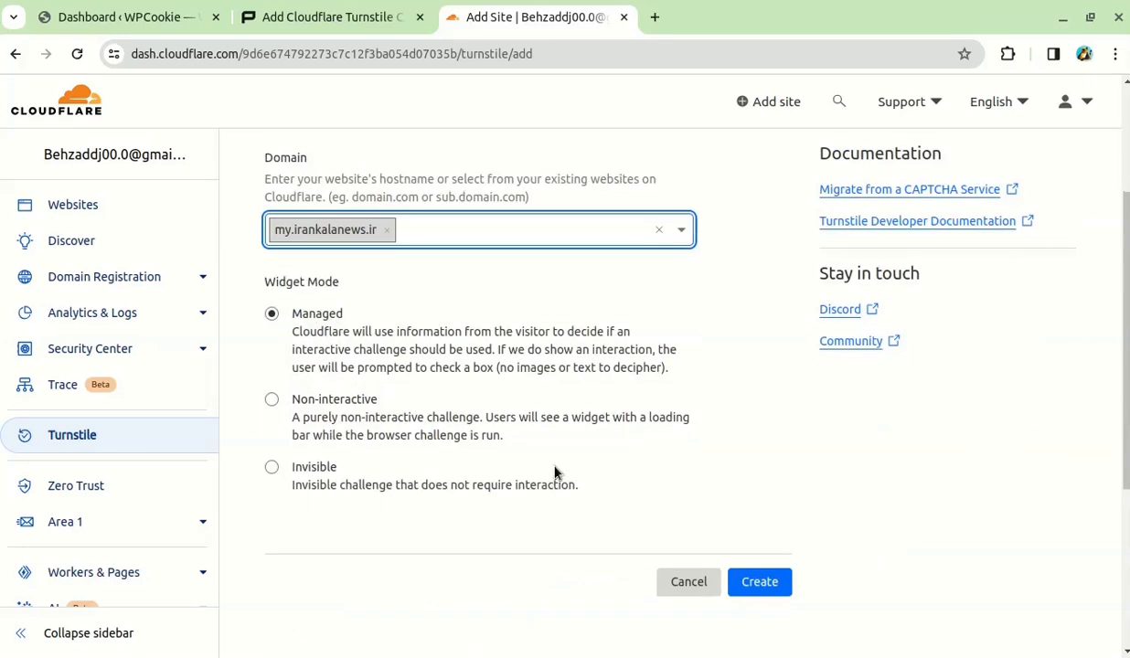
pyautogui.hotkey('ctrl', '+')
pyautogui.scroll(-1, 490, 206)
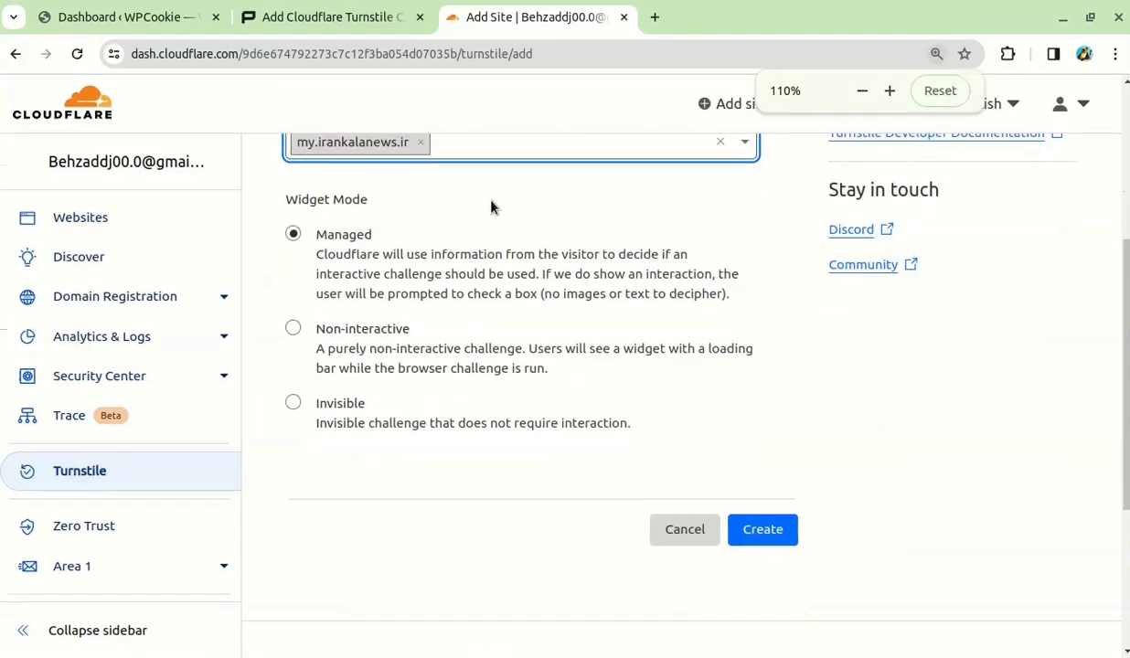
pyautogui.click(759, 537)
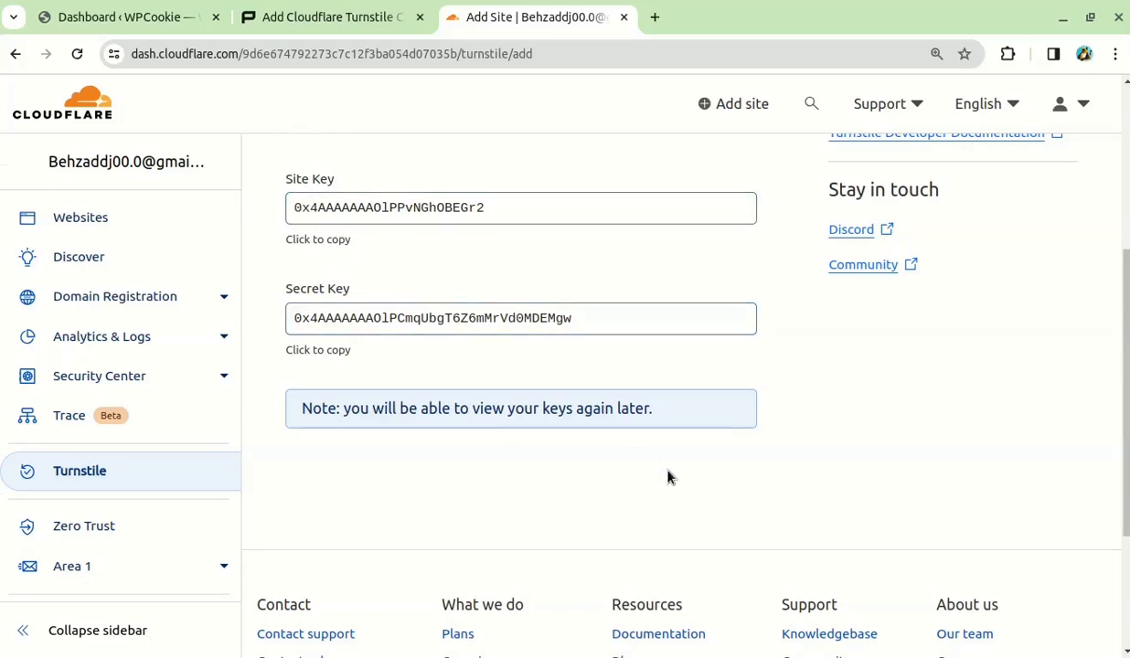
# - Copy the tutorial's cloudflare_key PHP code block, then go back to the WPCookie Dashboard
pyautogui.click(326, 31)
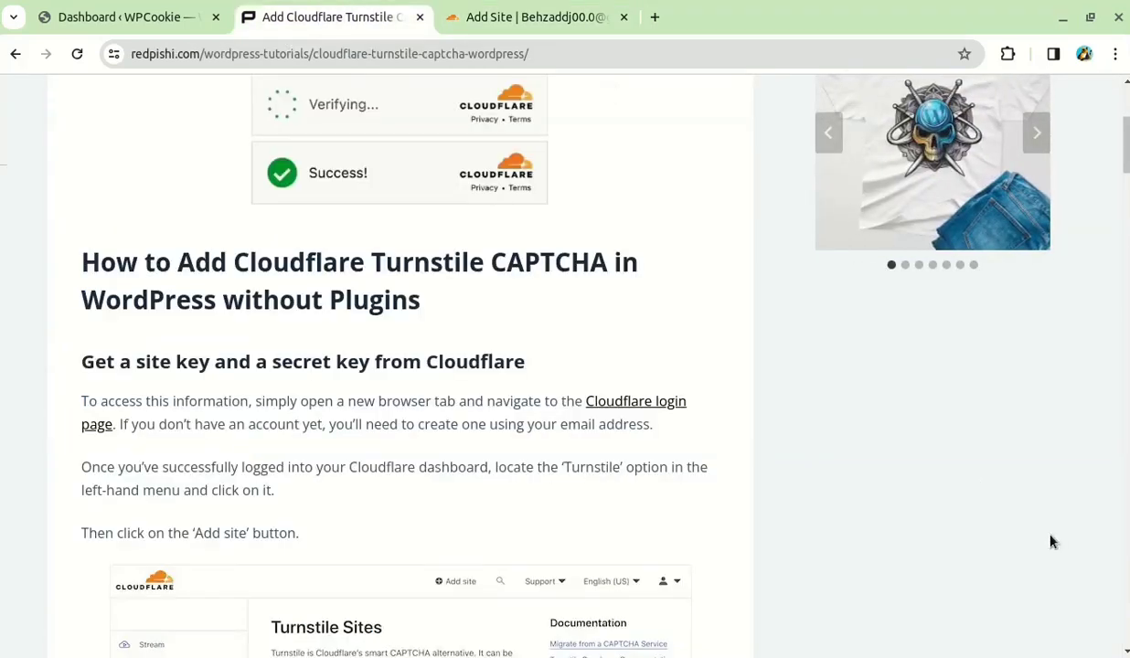
pyautogui.scroll(-7, 996, 538)
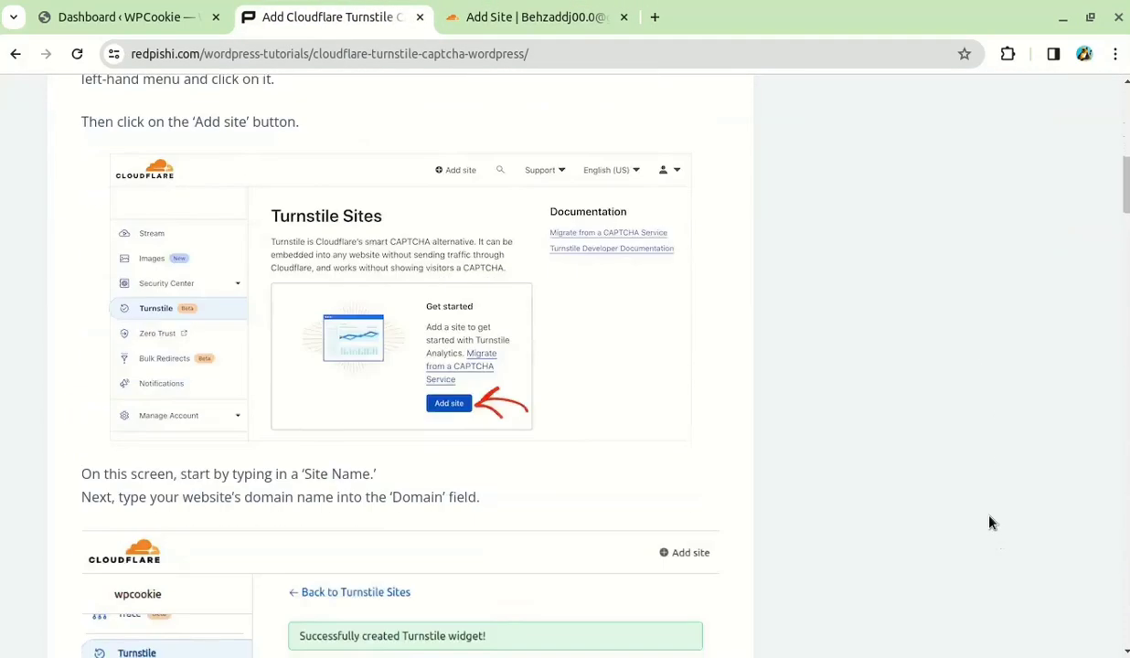
pyautogui.scroll(-7, 990, 523)
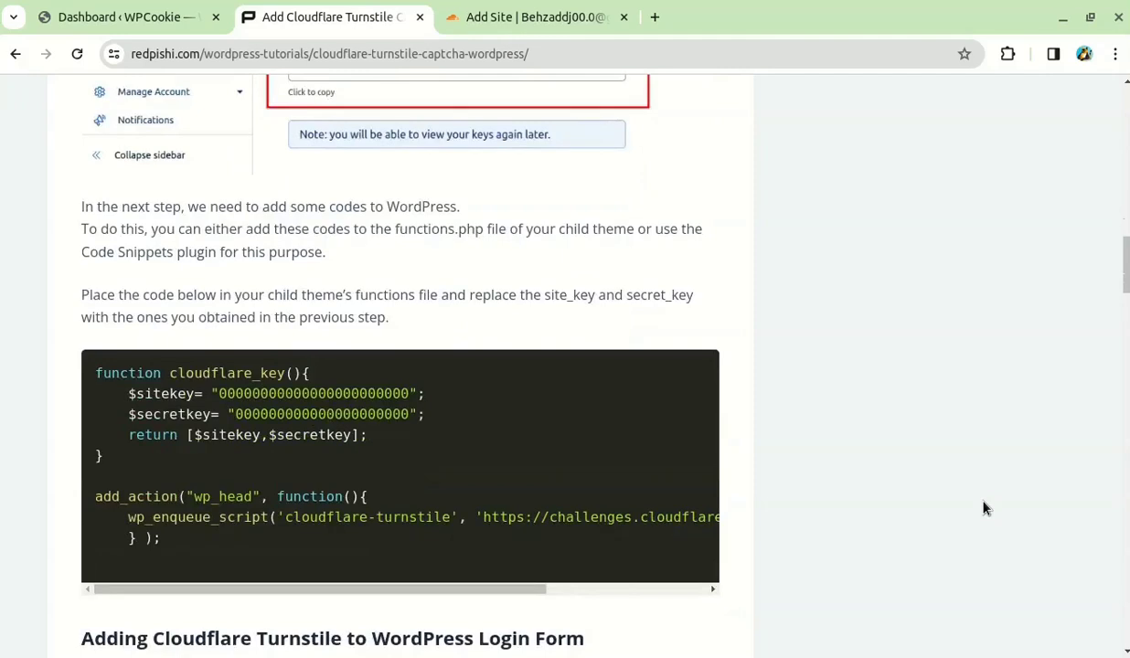
pyautogui.scroll(-1, 985, 507)
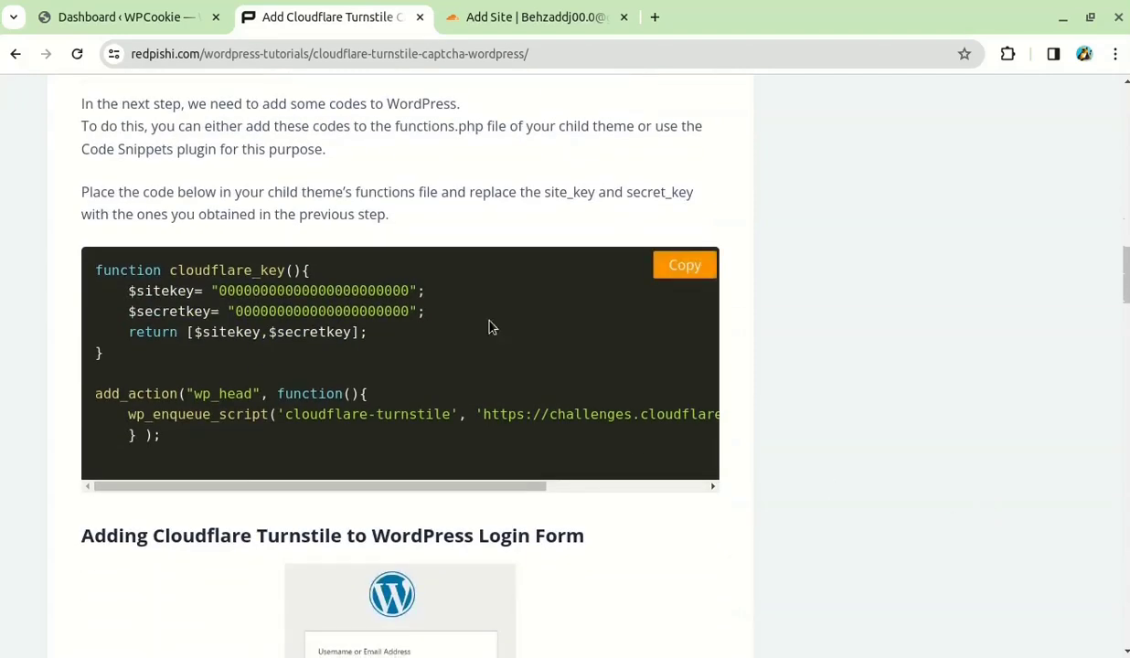
pyautogui.click(685, 267)
pyautogui.click(163, 7)
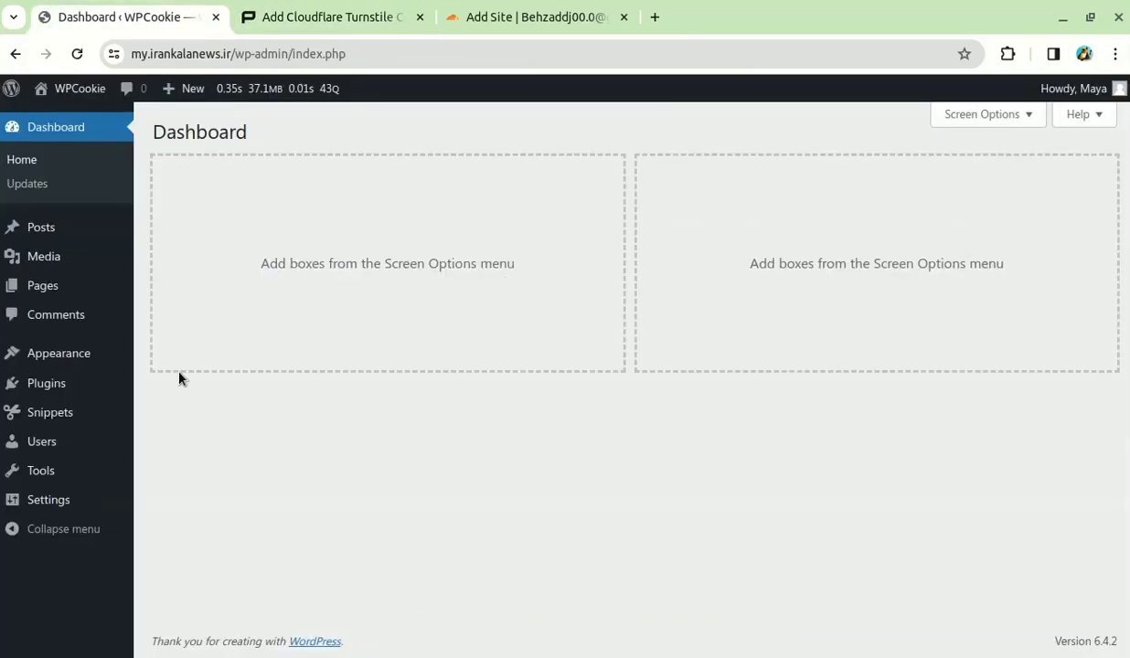
# - View the Blocksy theme's functions.php in the theme file editor, then start a new Code Snippets snippet
pyautogui.moveTo(131, 365)
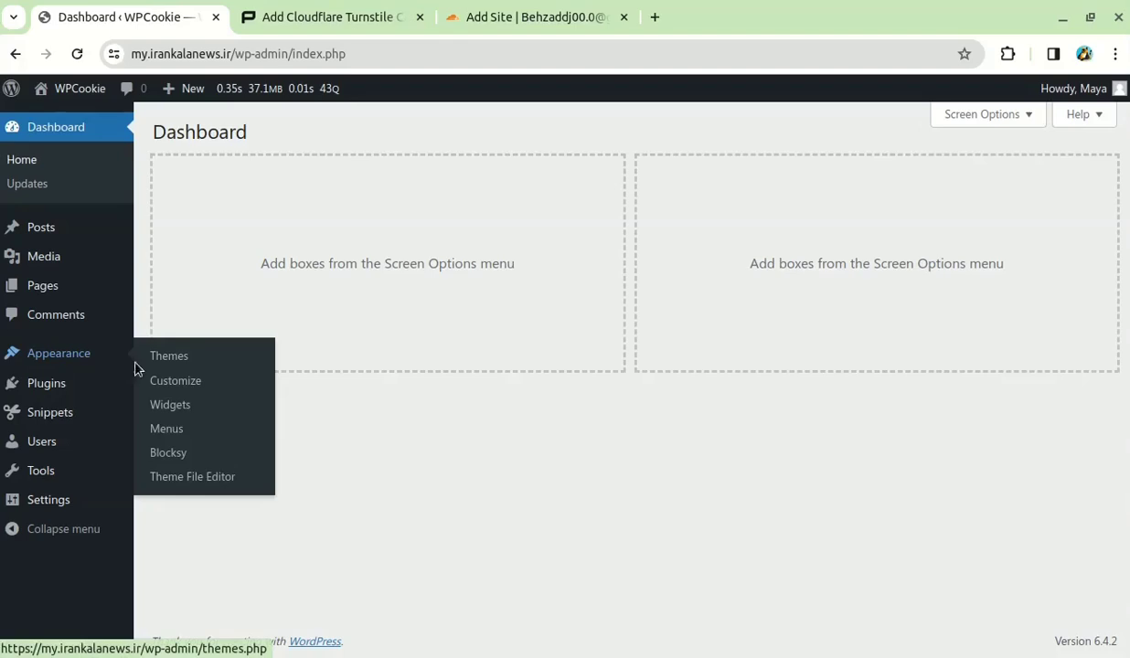
pyautogui.click(197, 477)
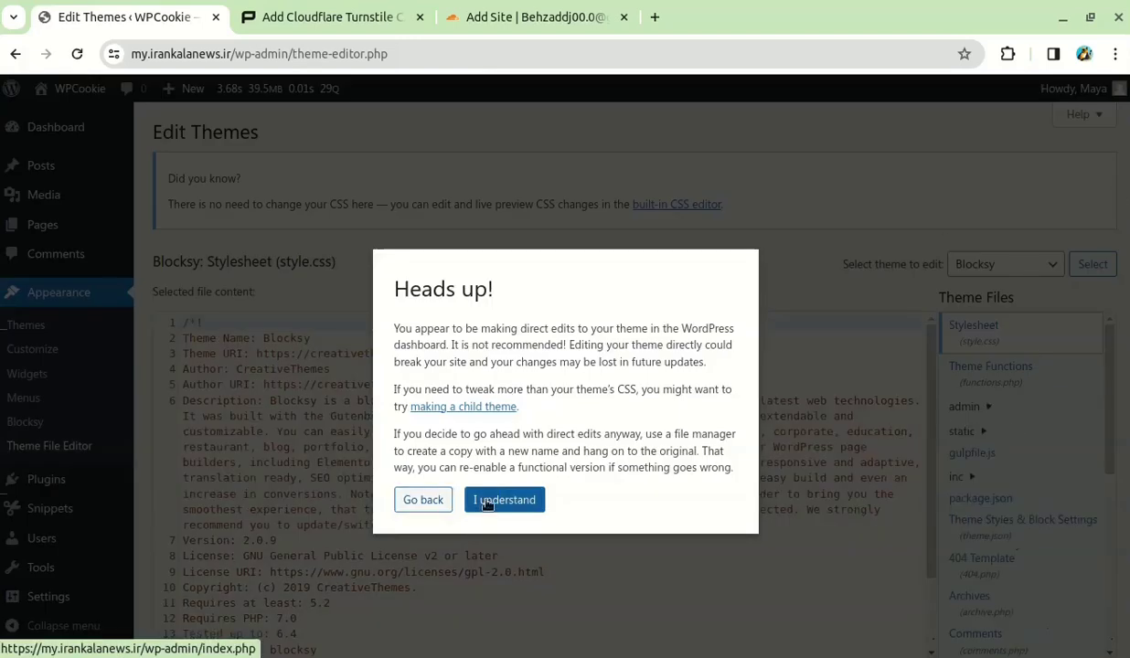
pyautogui.click(498, 501)
pyautogui.scroll(-3, 732, 412)
pyautogui.click(1020, 377)
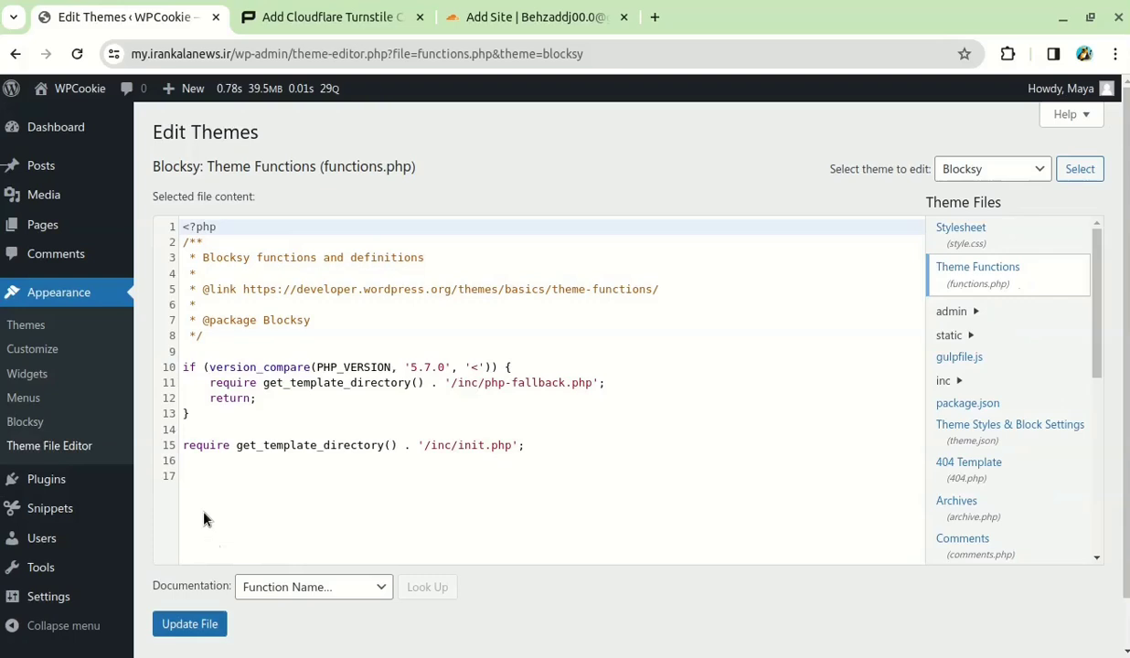
pyautogui.click(238, 517)
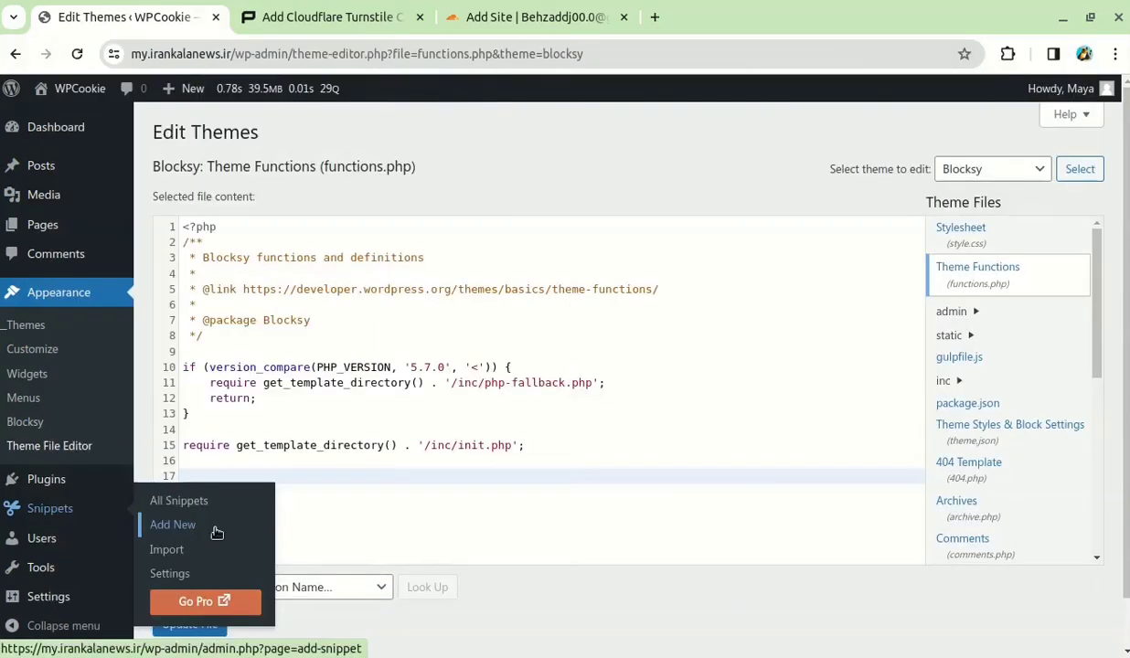
pyautogui.click(216, 532)
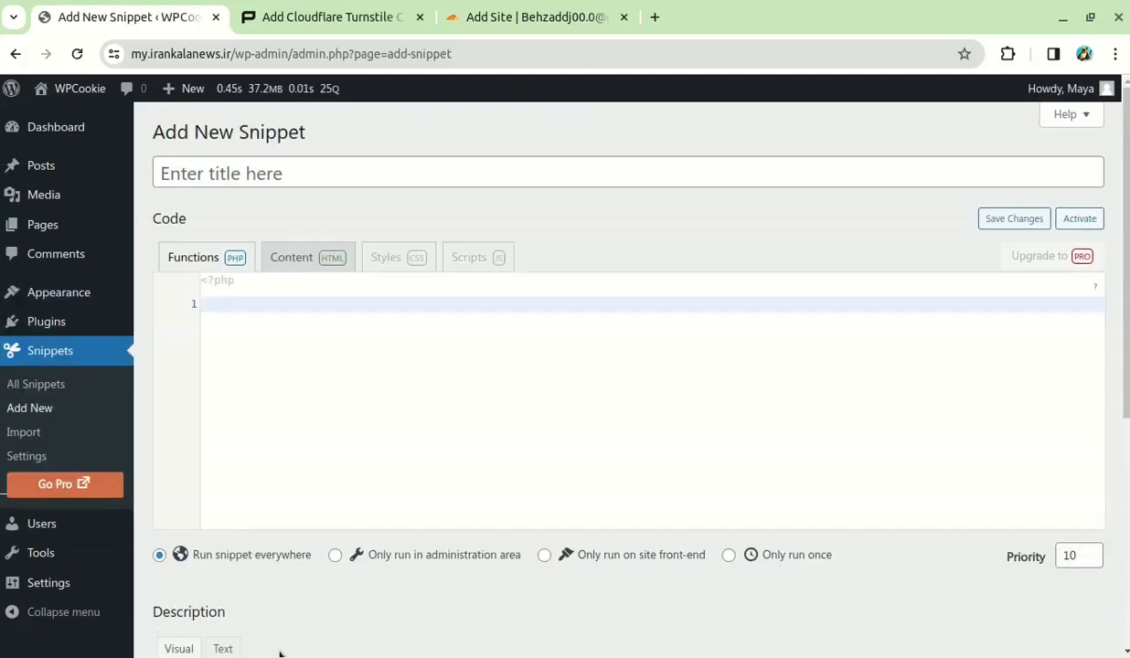
# - Paste the Turnstile PHP code into the new snippet and title it 'cloudflare'
pyautogui.rightClick(241, 303)
pyautogui.click(295, 432)
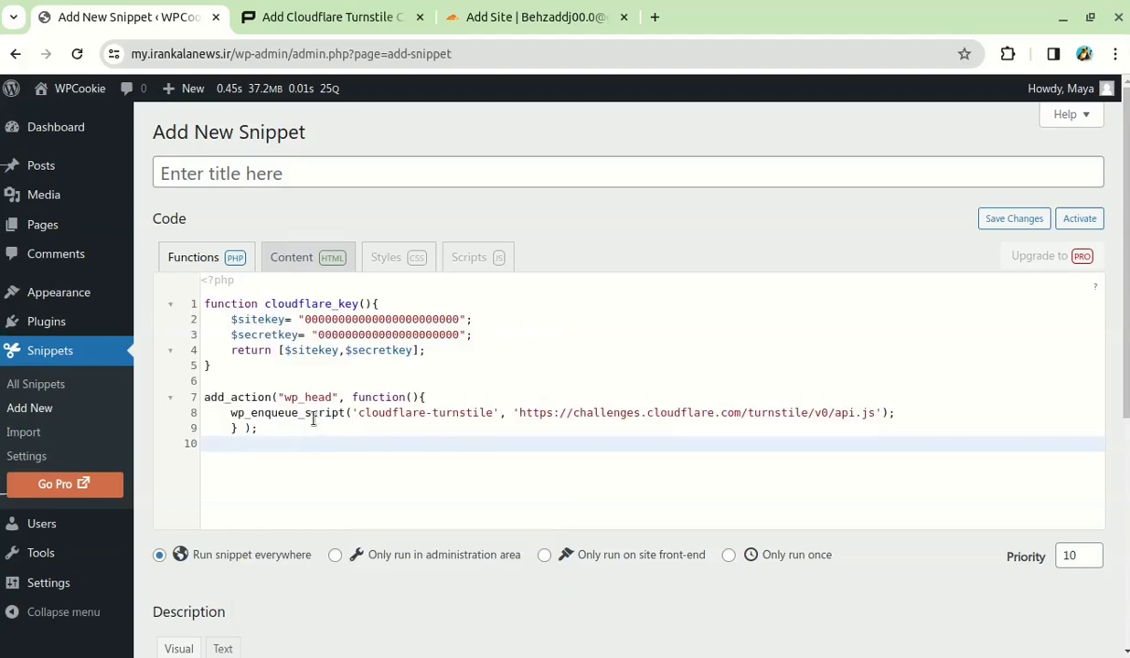
pyautogui.click(246, 157)
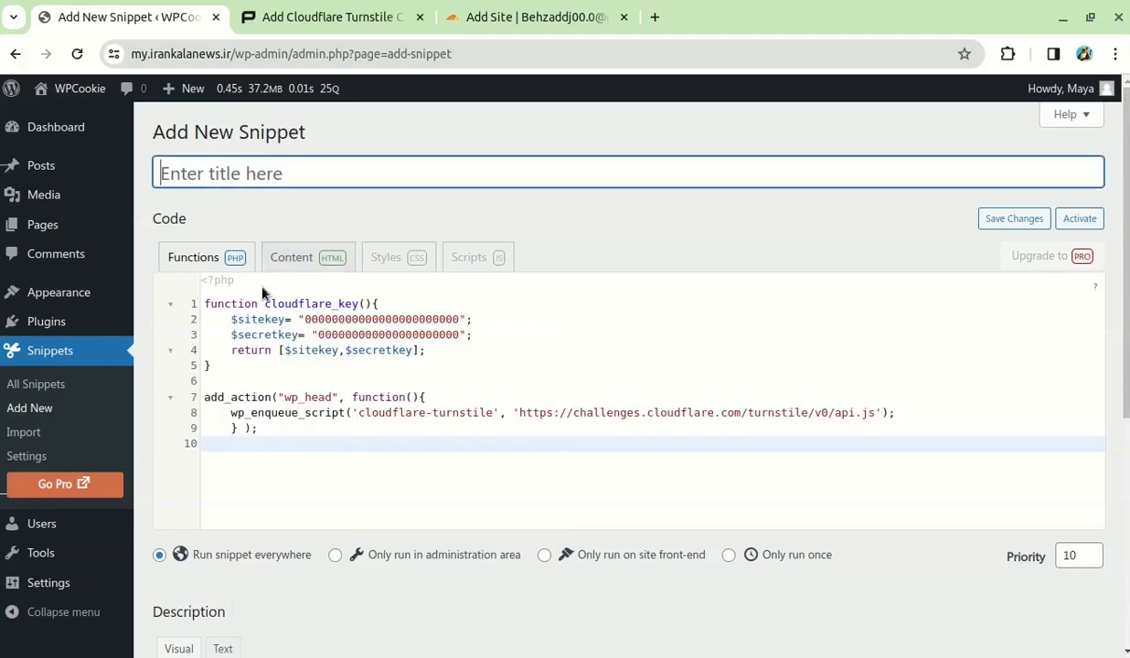
pyautogui.moveTo(262, 300); pyautogui.dragTo(325, 301)
pyautogui.click(217, 173)
pyautogui.write('cloud')
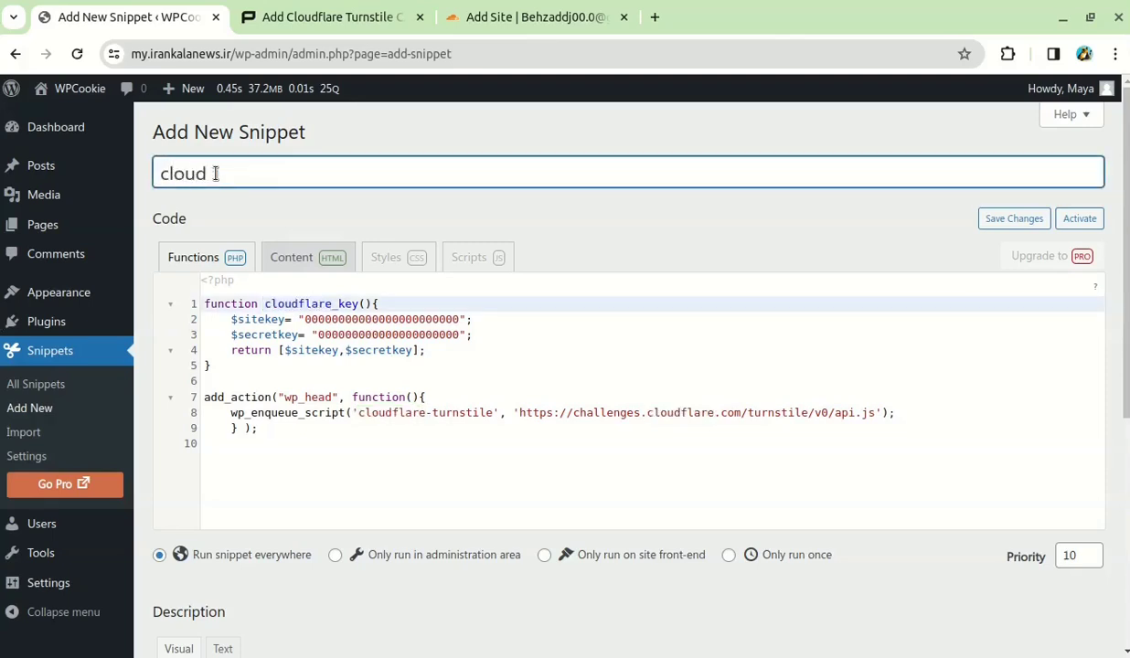
pyautogui.write('flare')
# - Replace the site key placeholder zeros with the Turnstile site key copied from Cloudflare
pyautogui.click(471, 16)
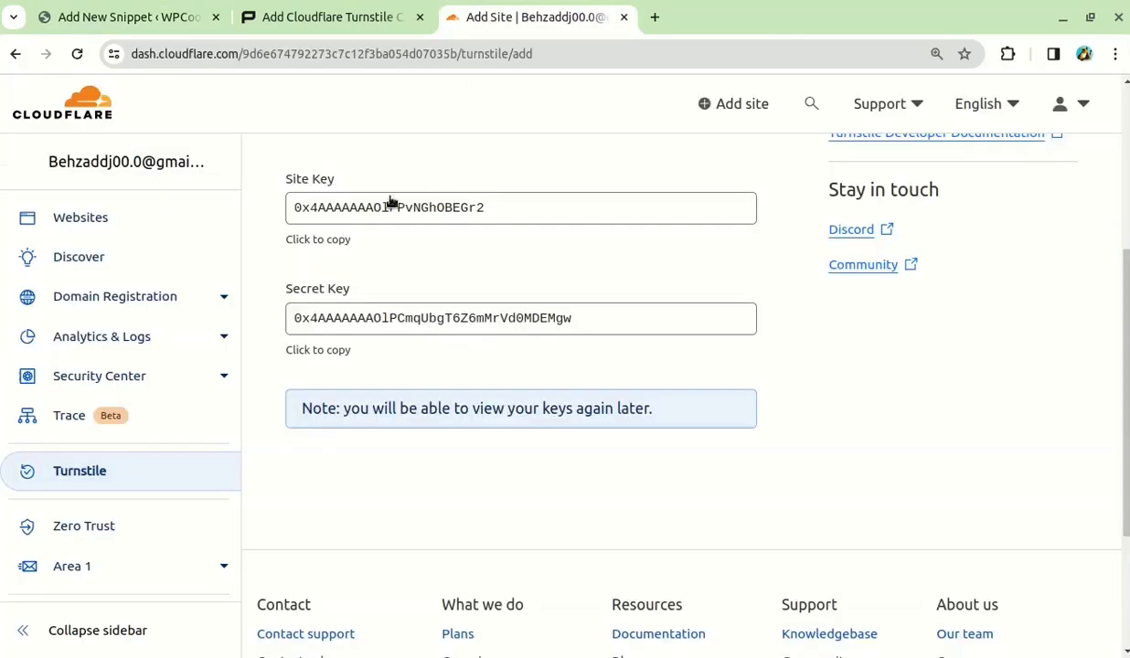
pyautogui.click(306, 241)
pyautogui.click(128, 16)
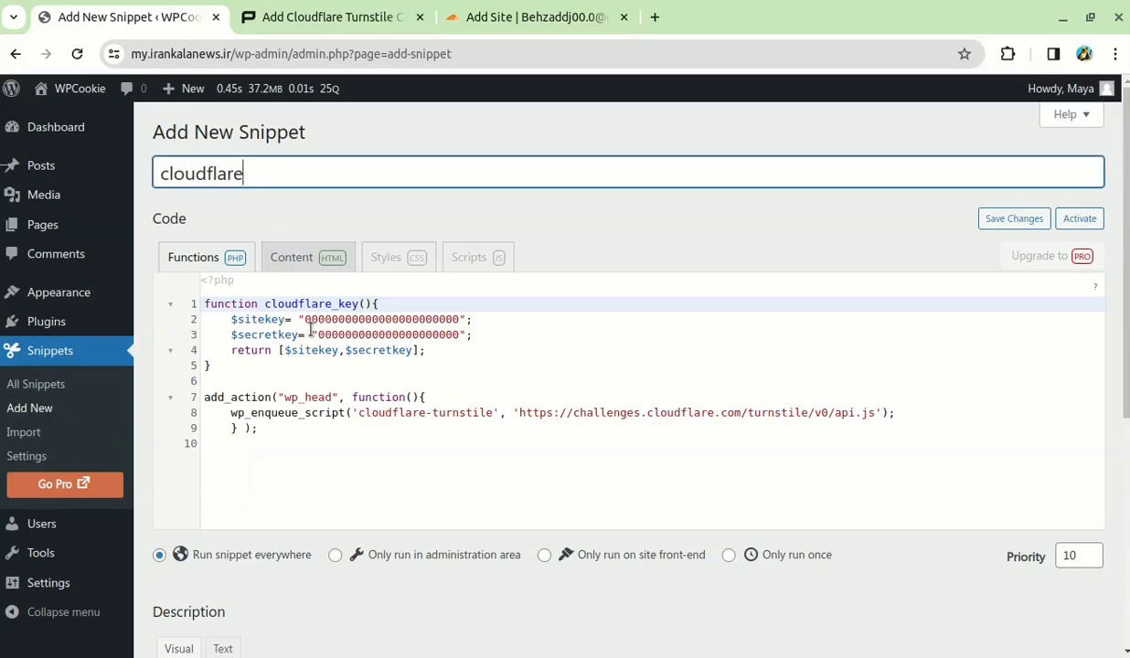
pyautogui.hotkey('ctrl', '+')
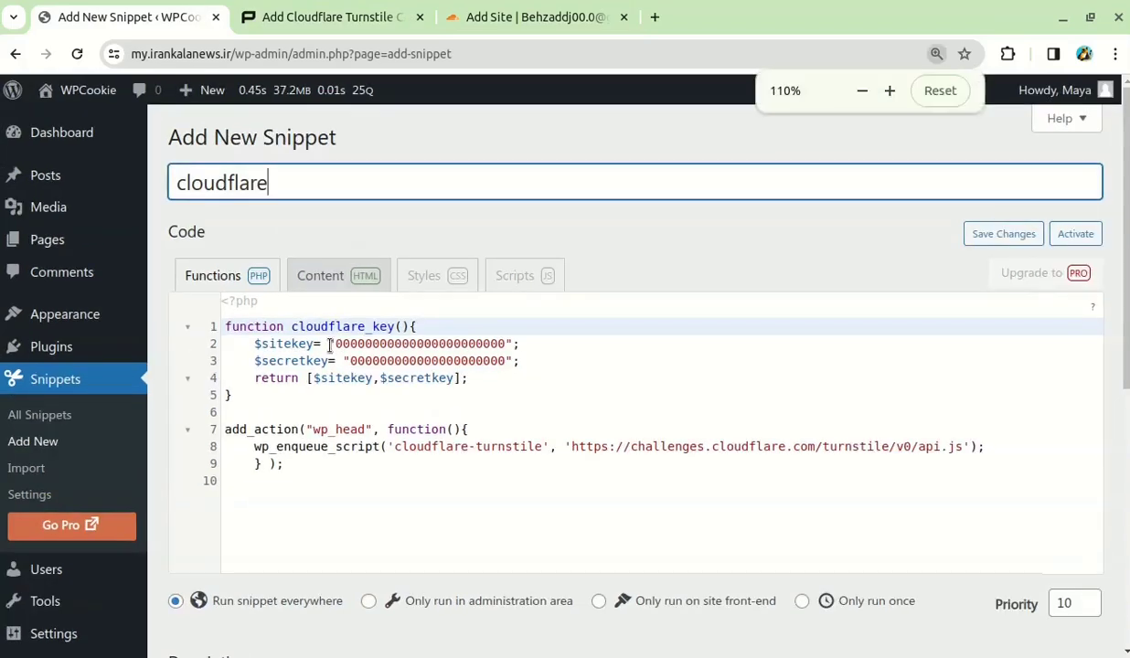
pyautogui.moveTo(336, 344); pyautogui.dragTo(504, 340)
pyautogui.rightClick(505, 340)
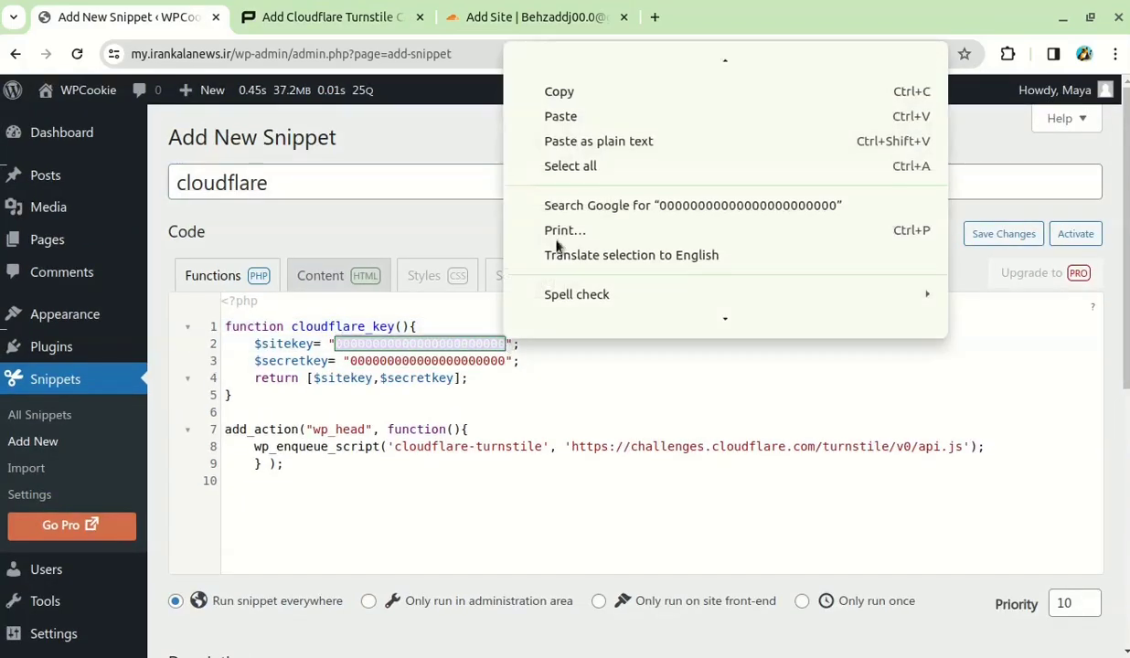
pyautogui.click(560, 116)
# - Replace the secret key placeholder zeros with the Turnstile secret key from Cloudflare
pyautogui.click(526, 17)
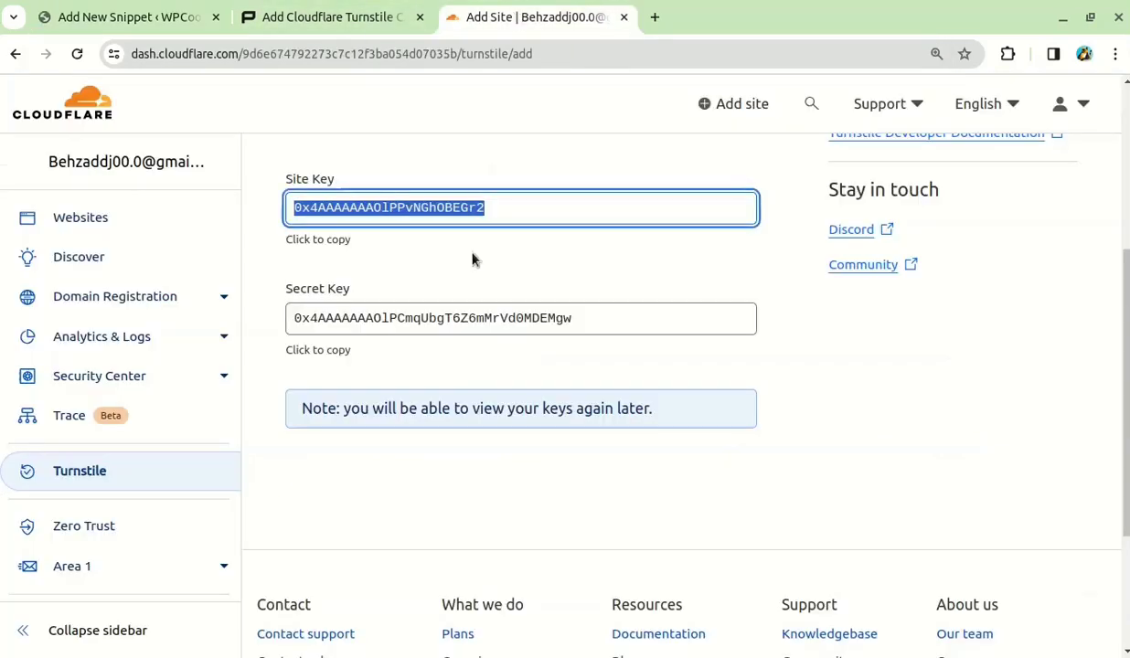
pyautogui.click(315, 350)
pyautogui.click(116, 16)
pyautogui.moveTo(351, 361); pyautogui.dragTo(490, 363)
pyautogui.rightClick(490, 363)
pyautogui.click(546, 110)
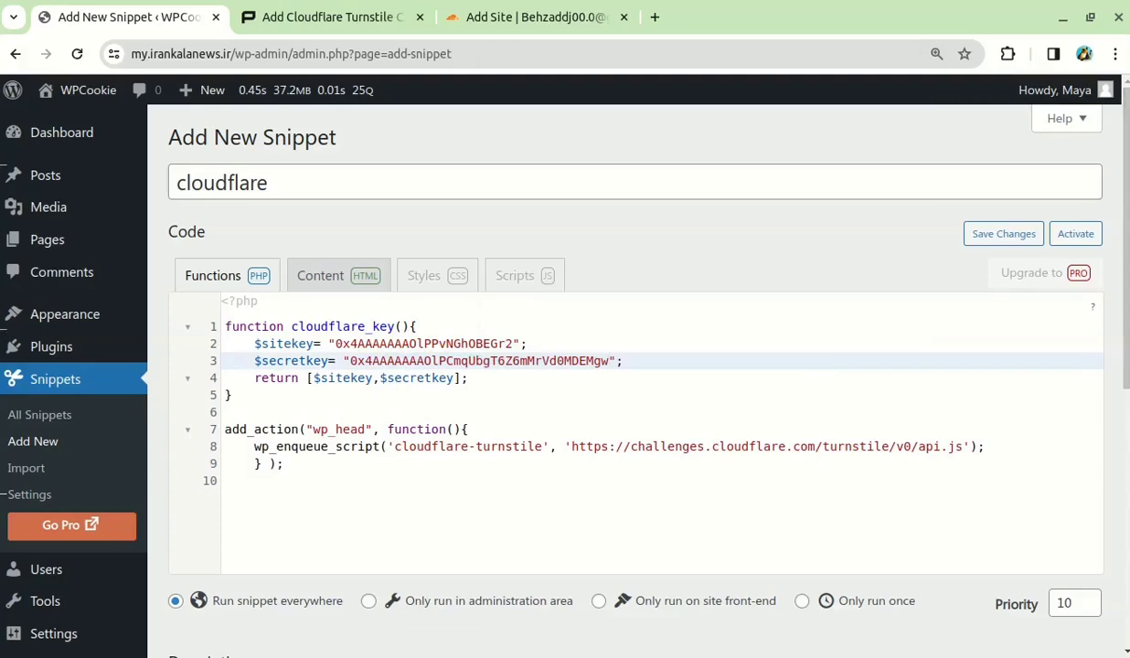
# - Save and activate the 'cloudflare' snippet
pyautogui.moveTo(1123, 323); pyautogui.dragTo(1121, 581)
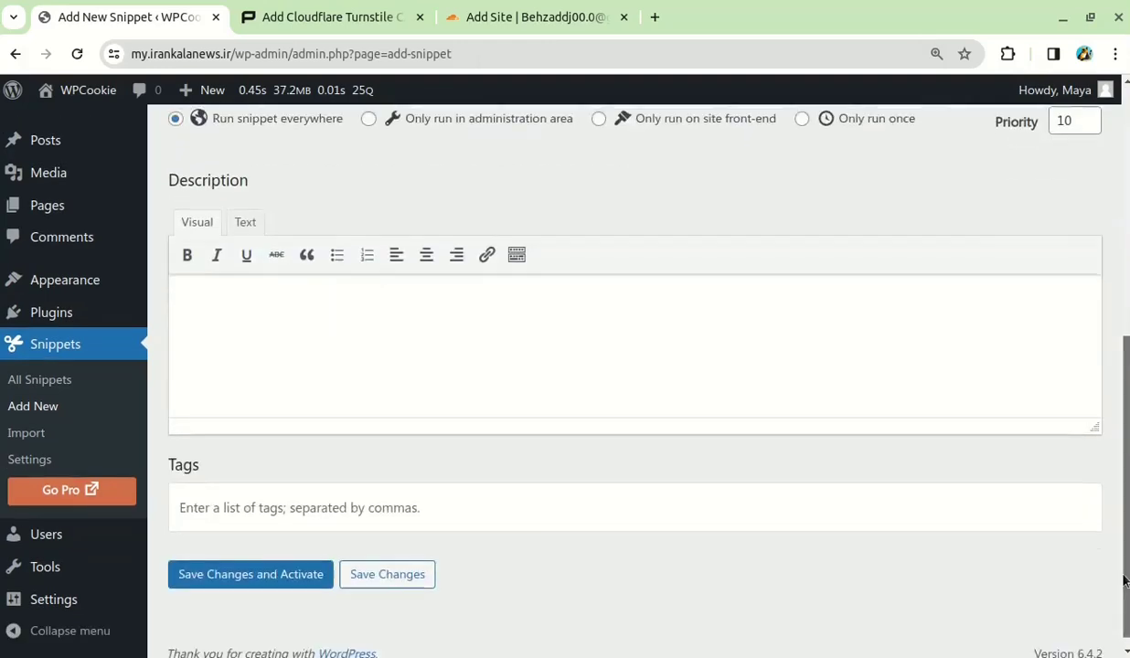
pyautogui.click(288, 571)
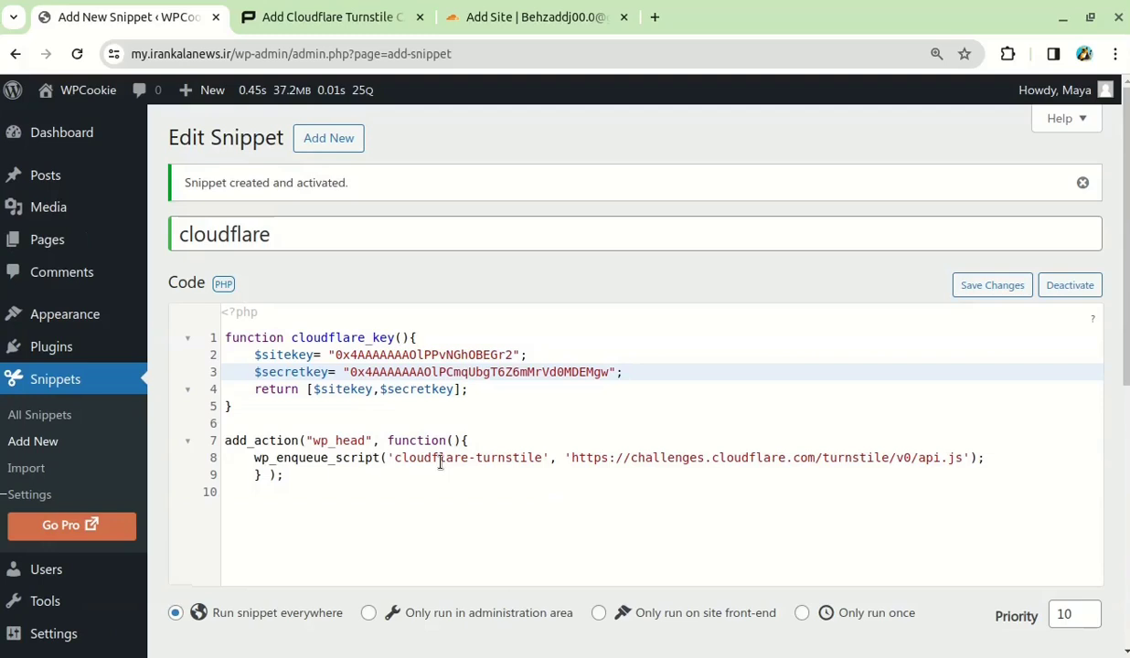
pyautogui.click(443, 475)
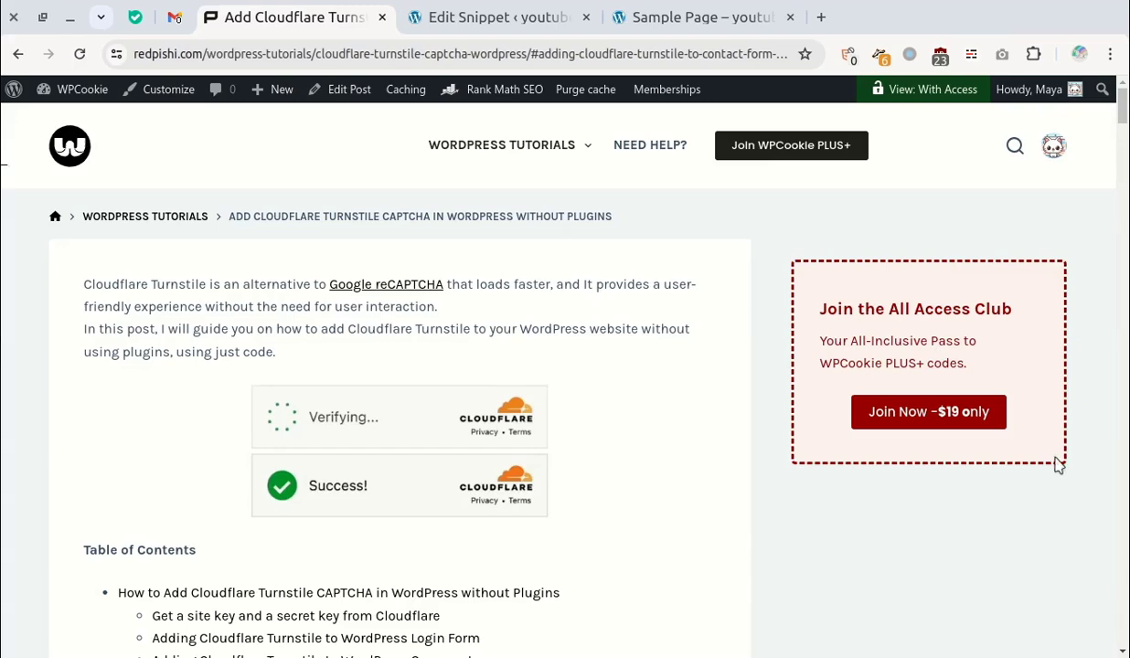
# - Copy the '[c][text c]' snippet from the tutorial's Contact Form 7 section
pyautogui.scroll(-3, 987, 469)
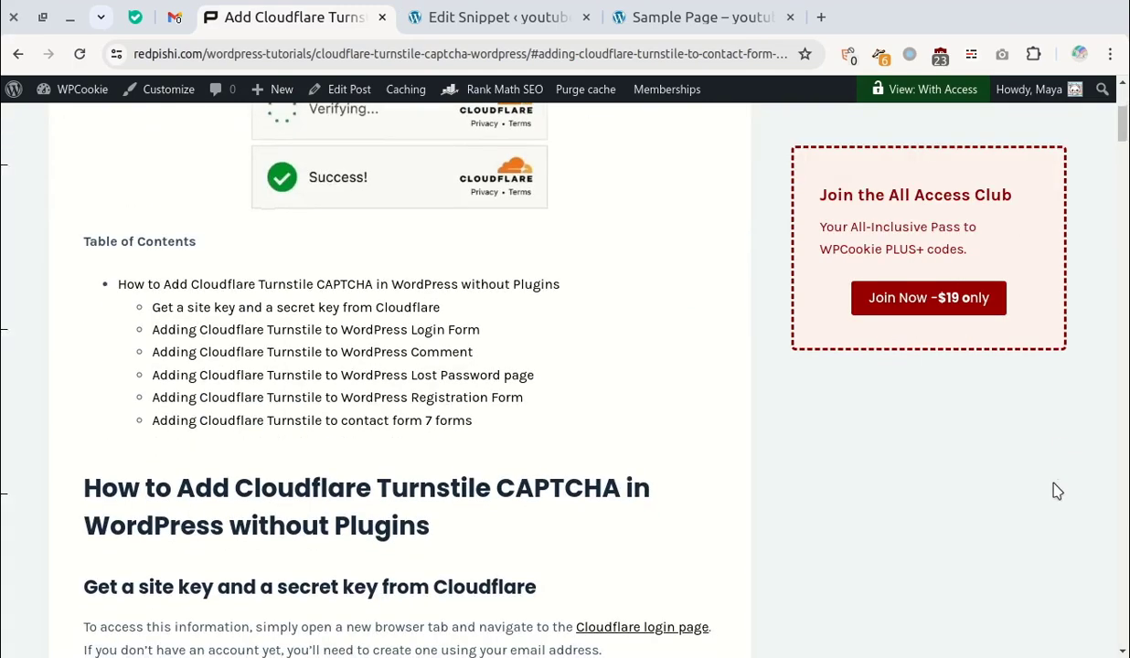
pyautogui.click(429, 421)
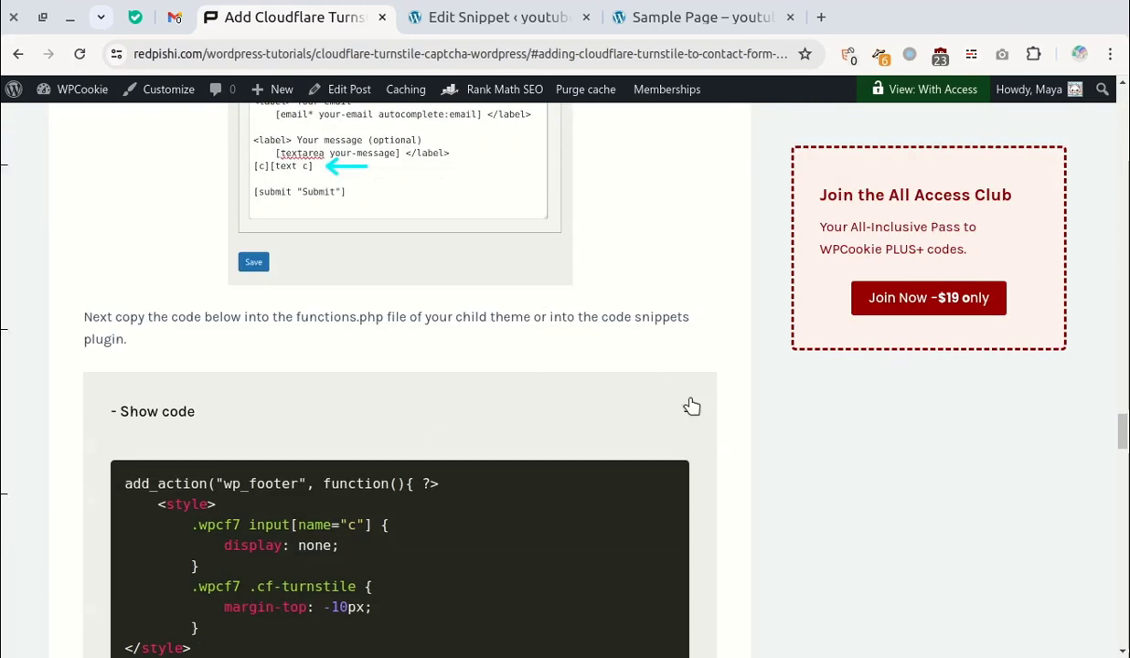
pyautogui.scroll(4, 622, 430)
pyautogui.moveTo(123, 285); pyautogui.dragTo(305, 279)
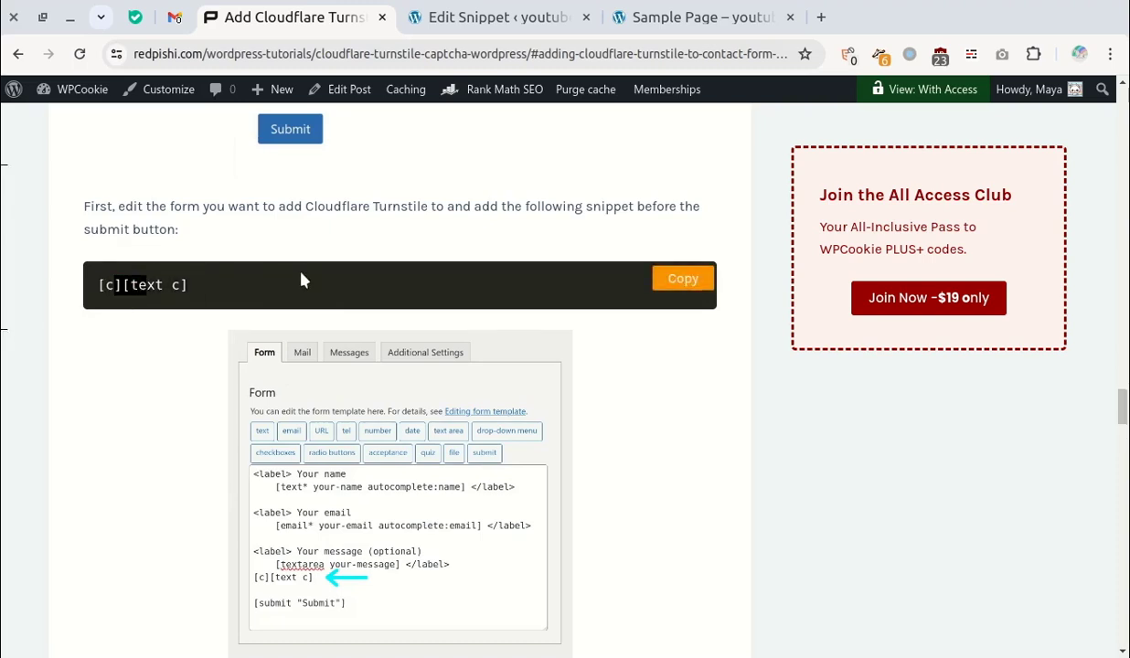
pyautogui.click(672, 279)
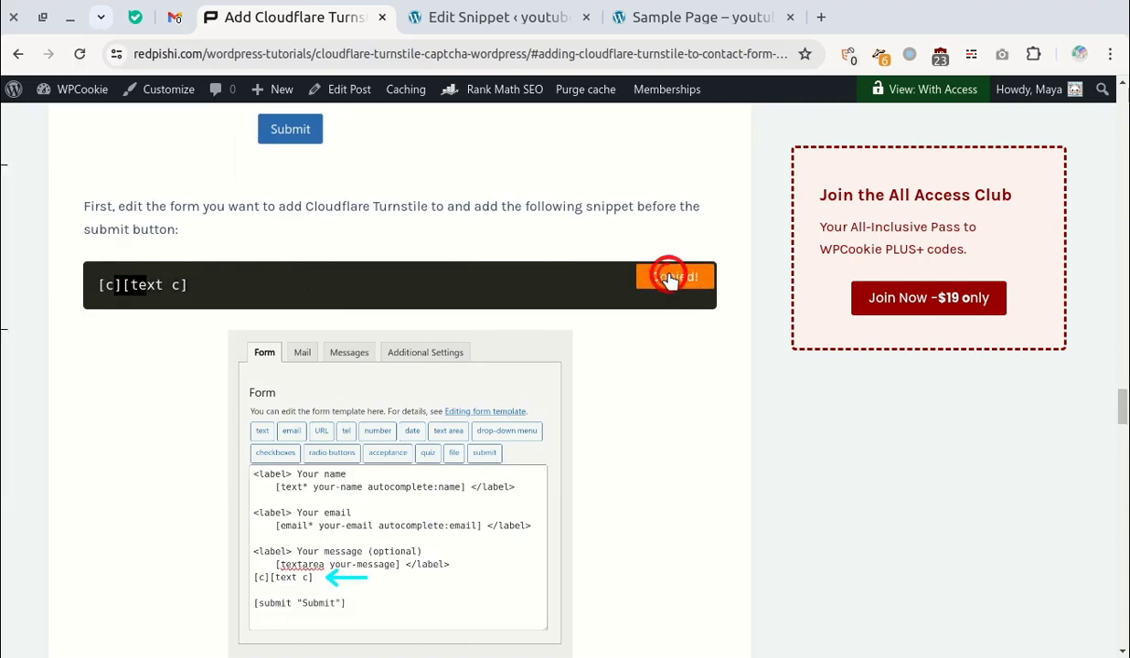
# - Insert '[c][text c]' on a new line above [submit "Submit"] in Contact form 1, then save
pyautogui.click(542, 11)
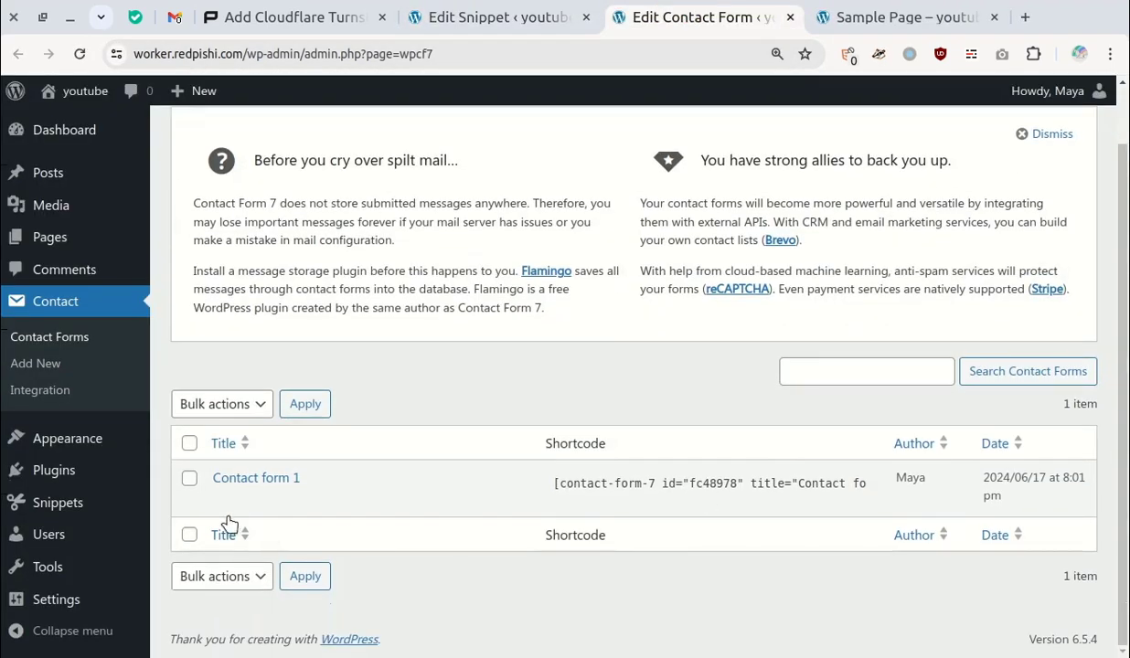
pyautogui.click(228, 481)
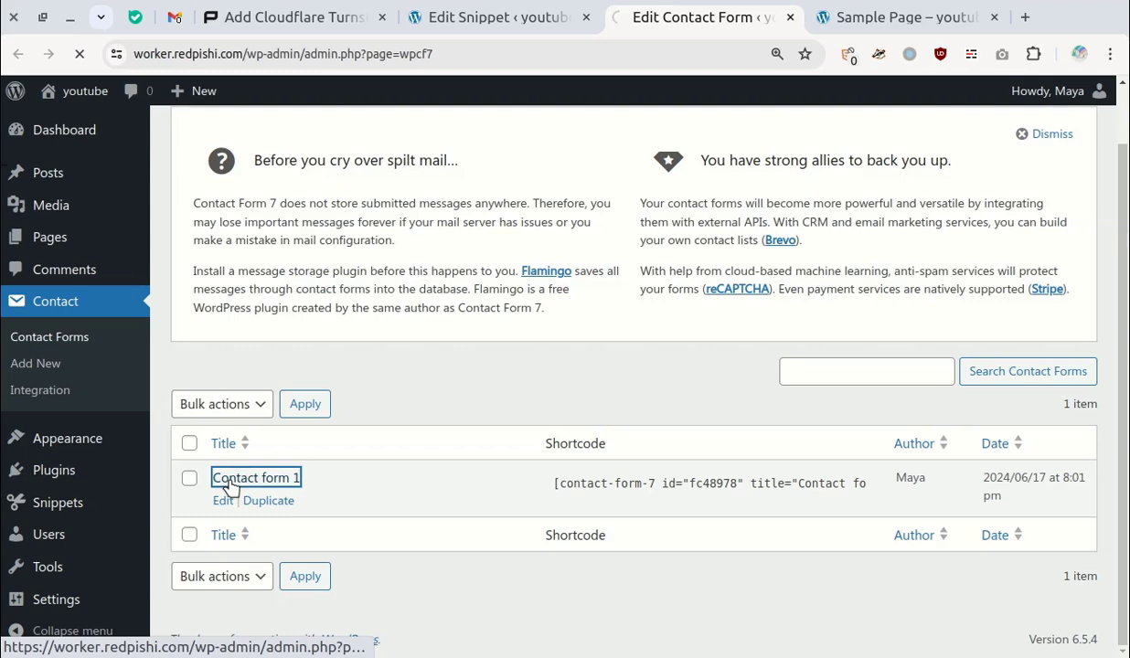
pyautogui.scroll(-3, 527, 420)
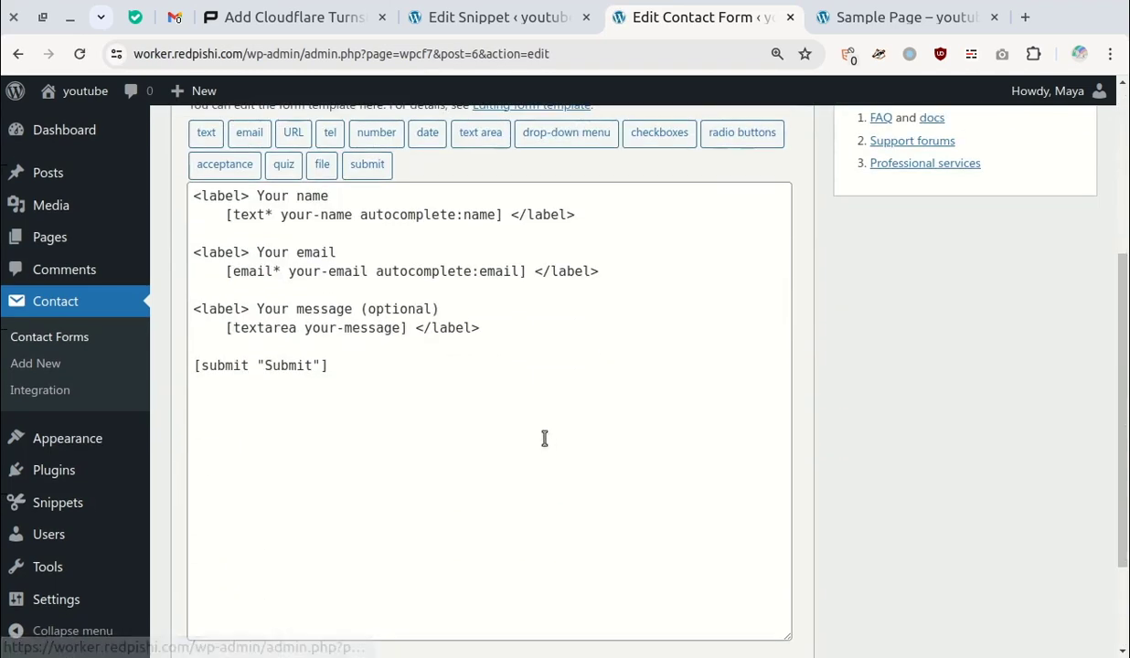
pyautogui.click(485, 329)
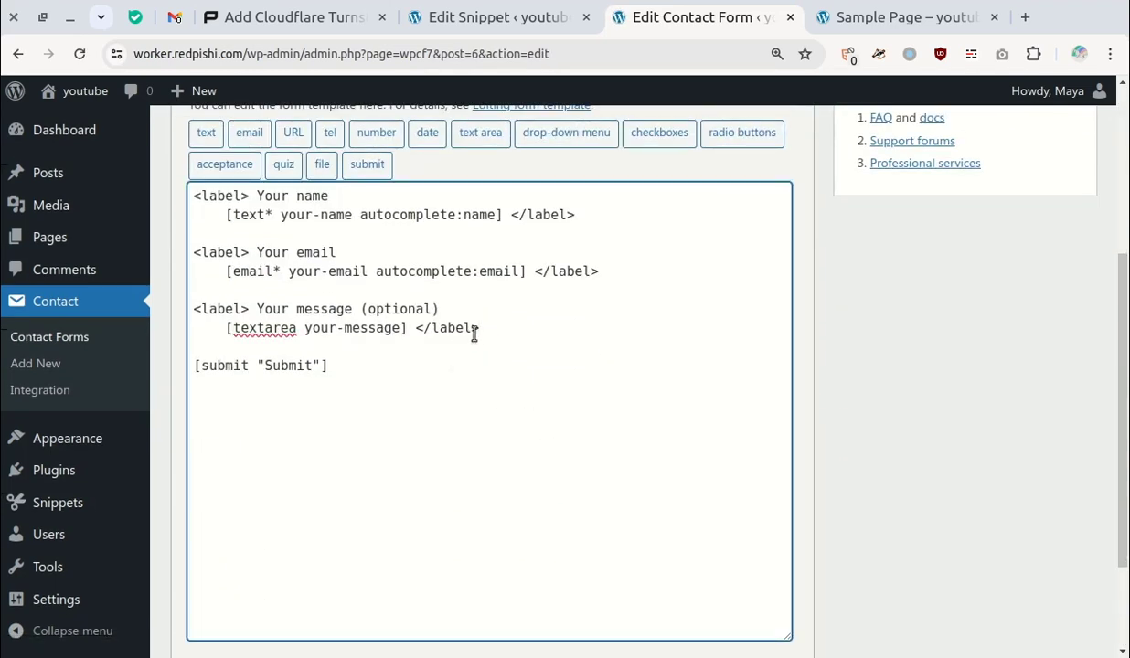
pyautogui.press('Return')
pyautogui.rightClick(204, 346)
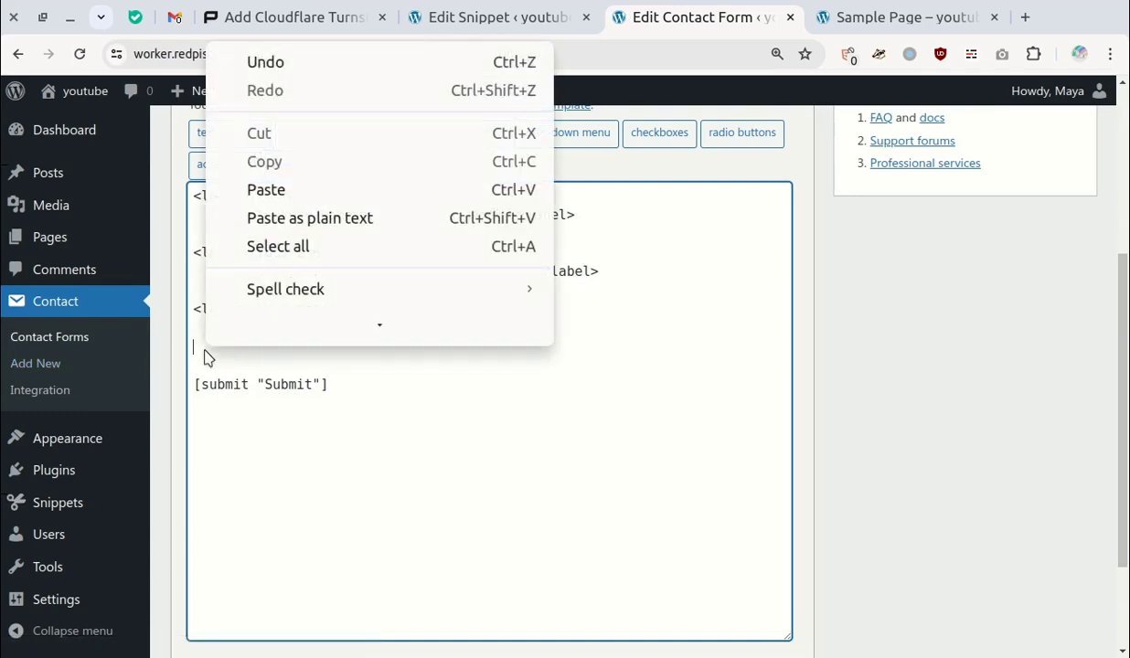
pyautogui.click(265, 198)
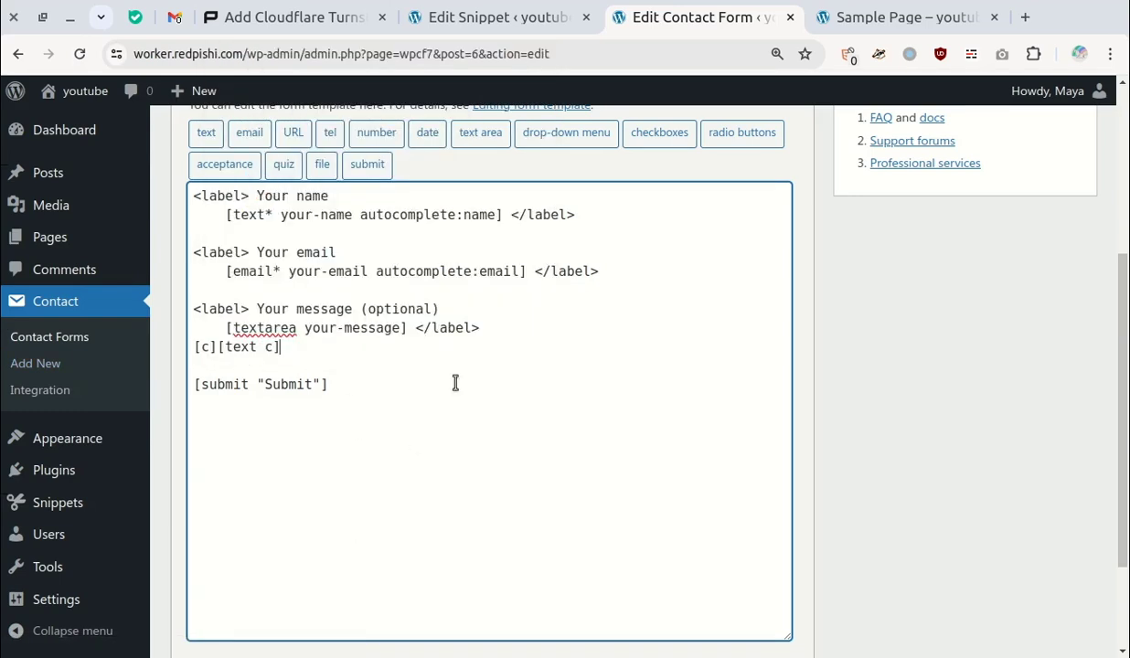
pyautogui.scroll(-2, 1072, 532)
pyautogui.click(207, 565)
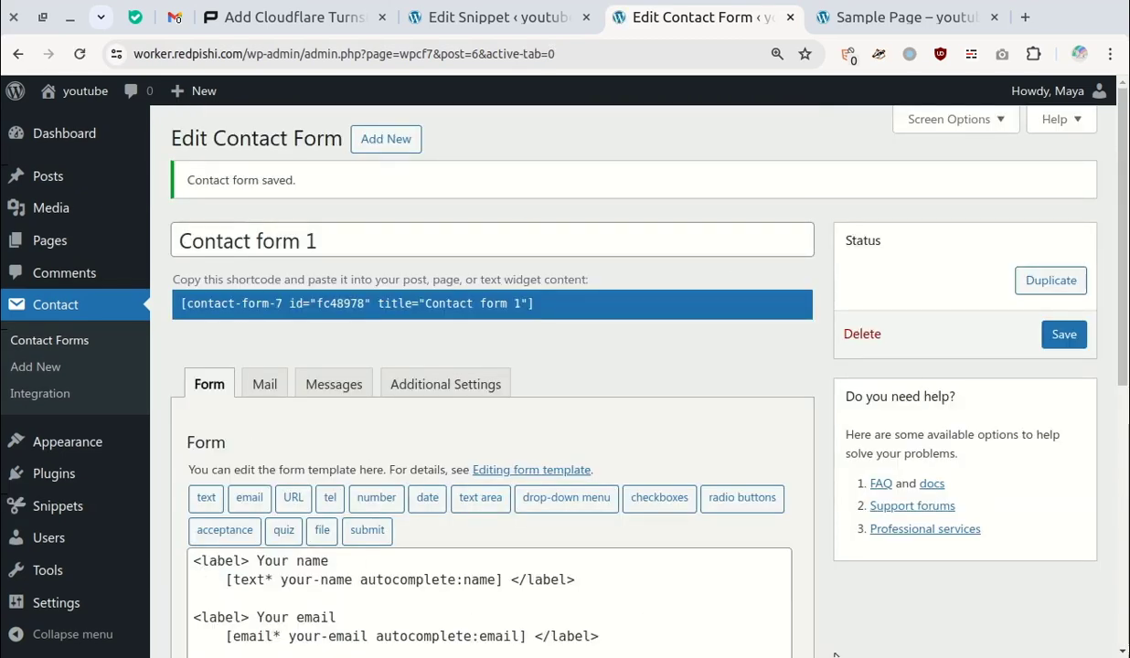
# - Copy the tutorial's wp_footer PHP code block for Contact Form 7
pyautogui.click(292, 16)
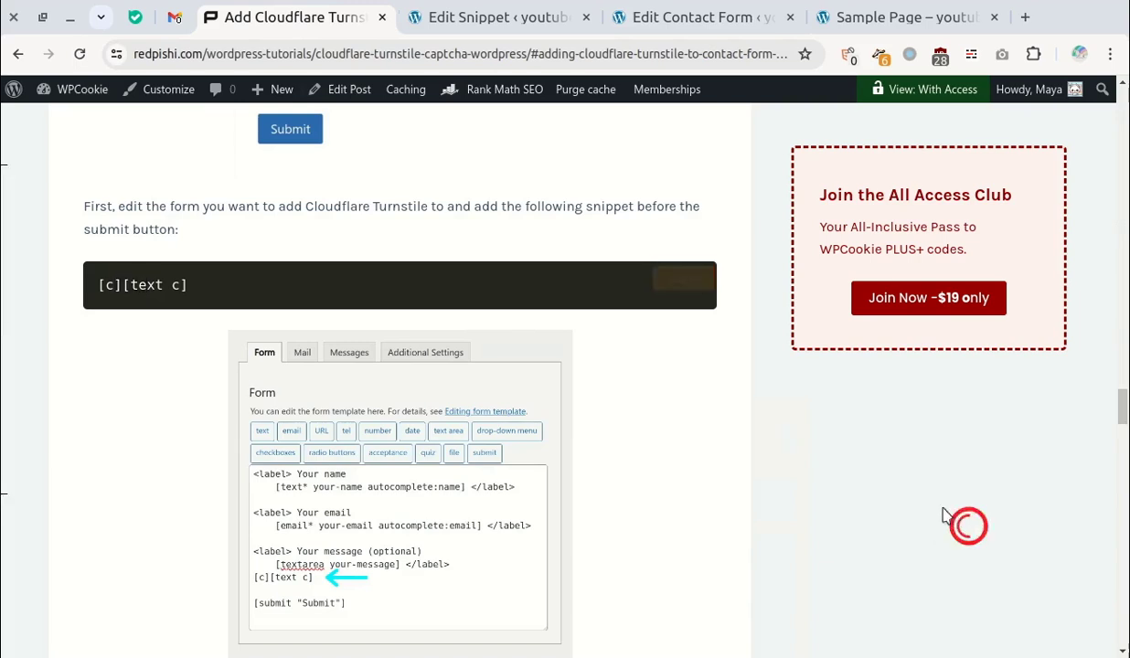
pyautogui.scroll(-10, 845, 482)
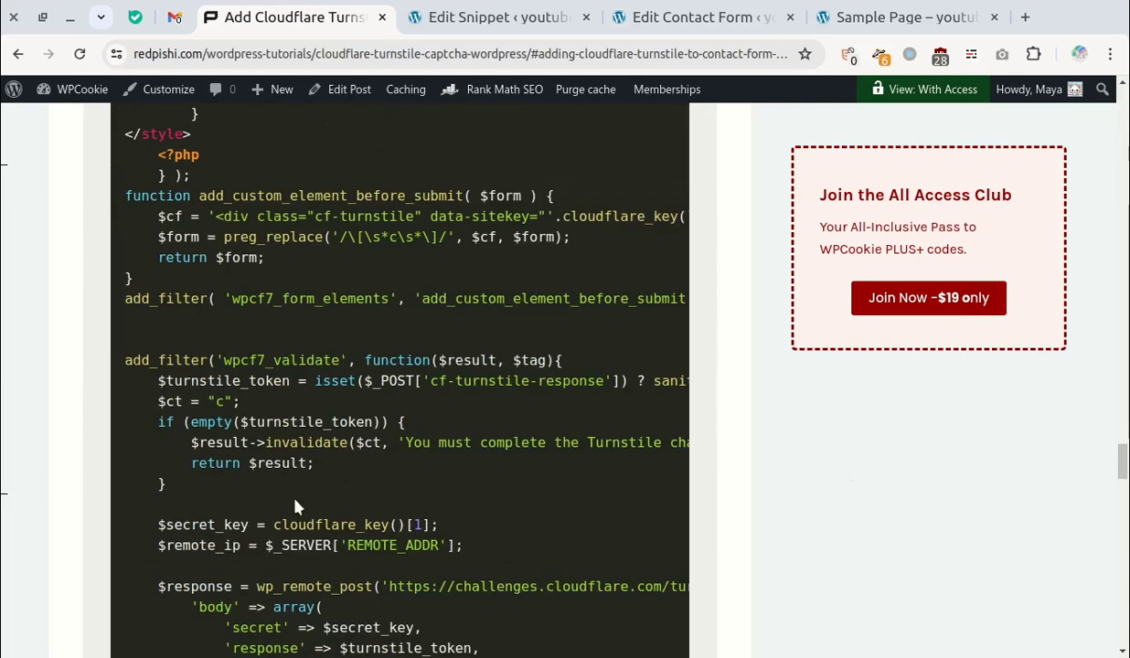
pyautogui.scroll(5, 405, 543)
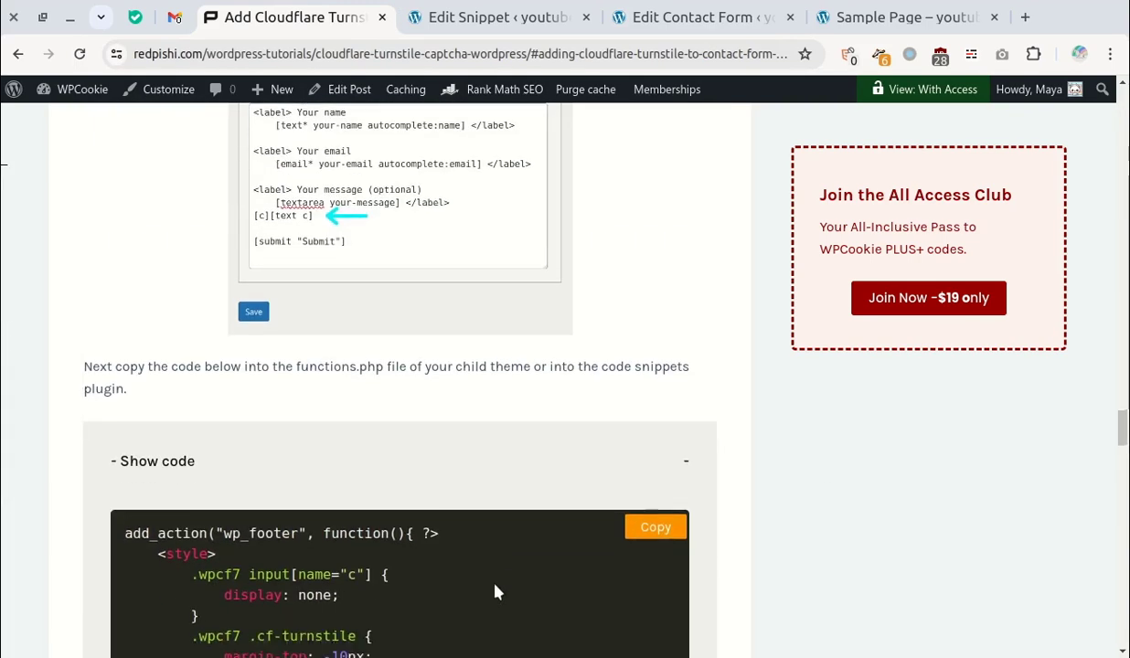
pyautogui.click(657, 473)
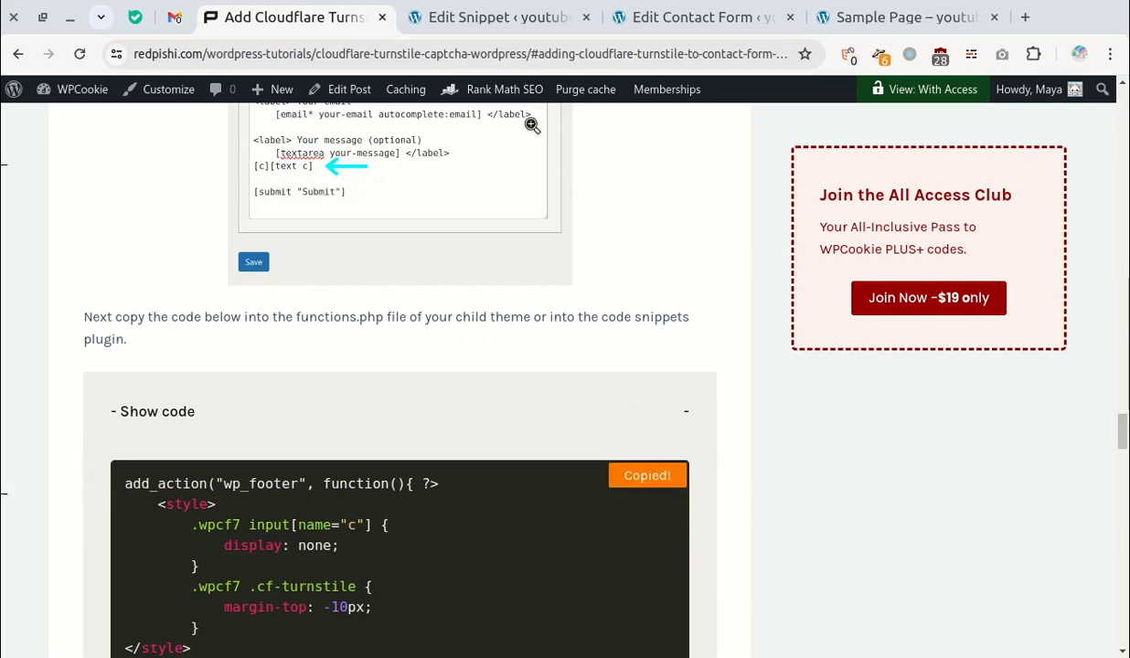
# - Paste the copied wp_footer Turnstile code below the cloudflare snippet's existing lines and save it
pyautogui.click(508, 10)
pyautogui.click(447, 473)
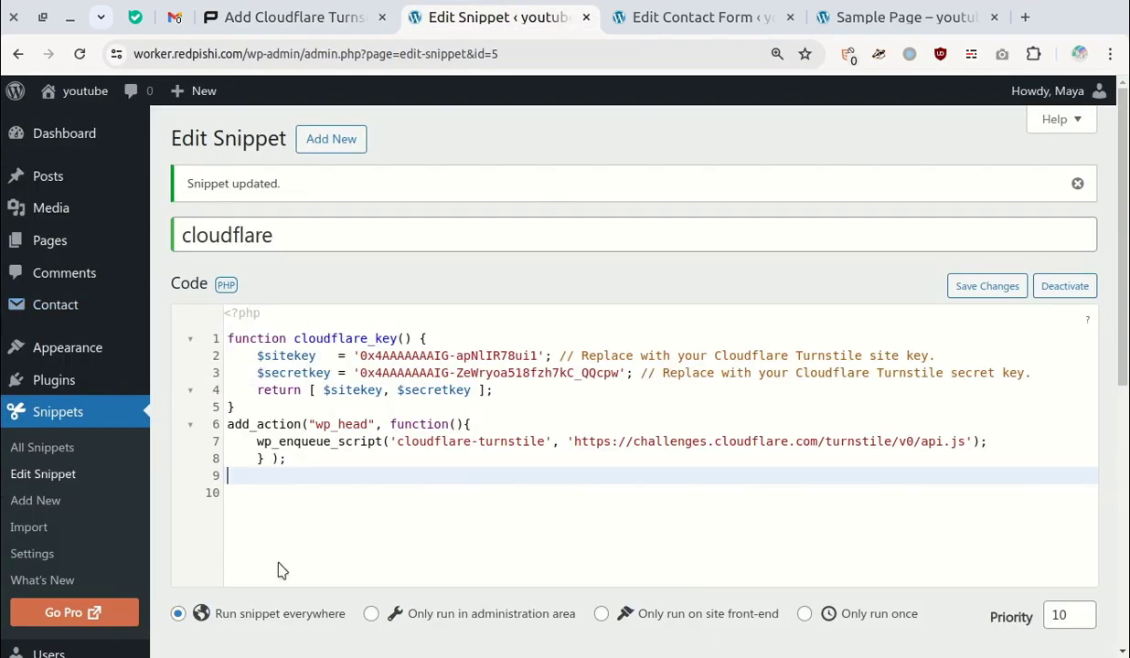
pyautogui.rightClick(268, 485)
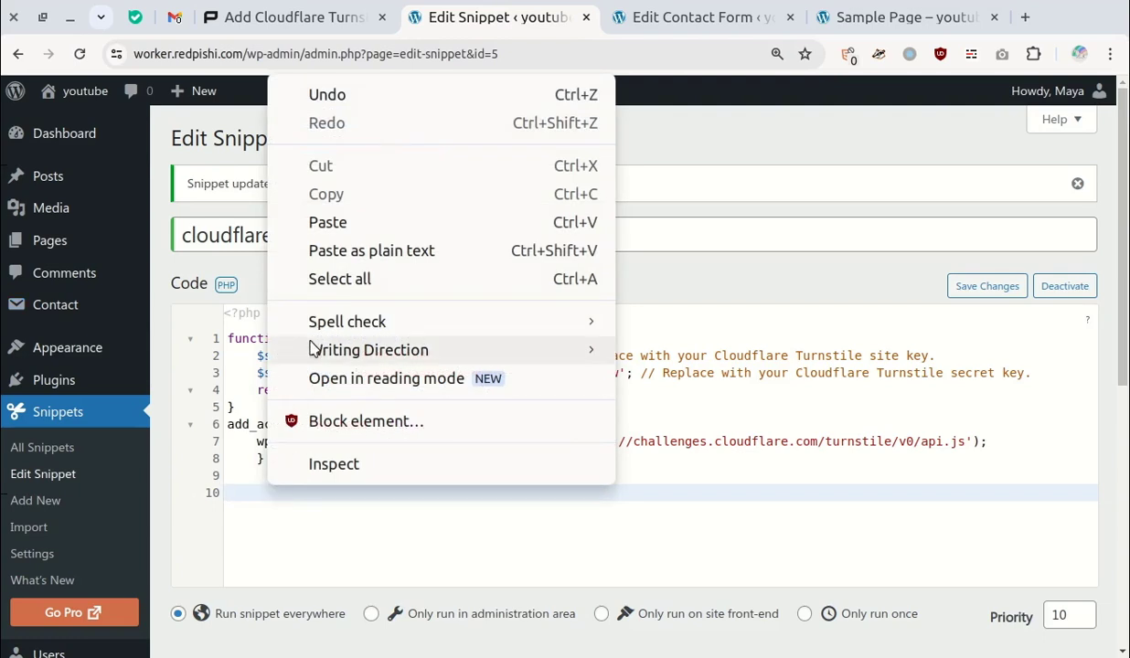
pyautogui.click(324, 225)
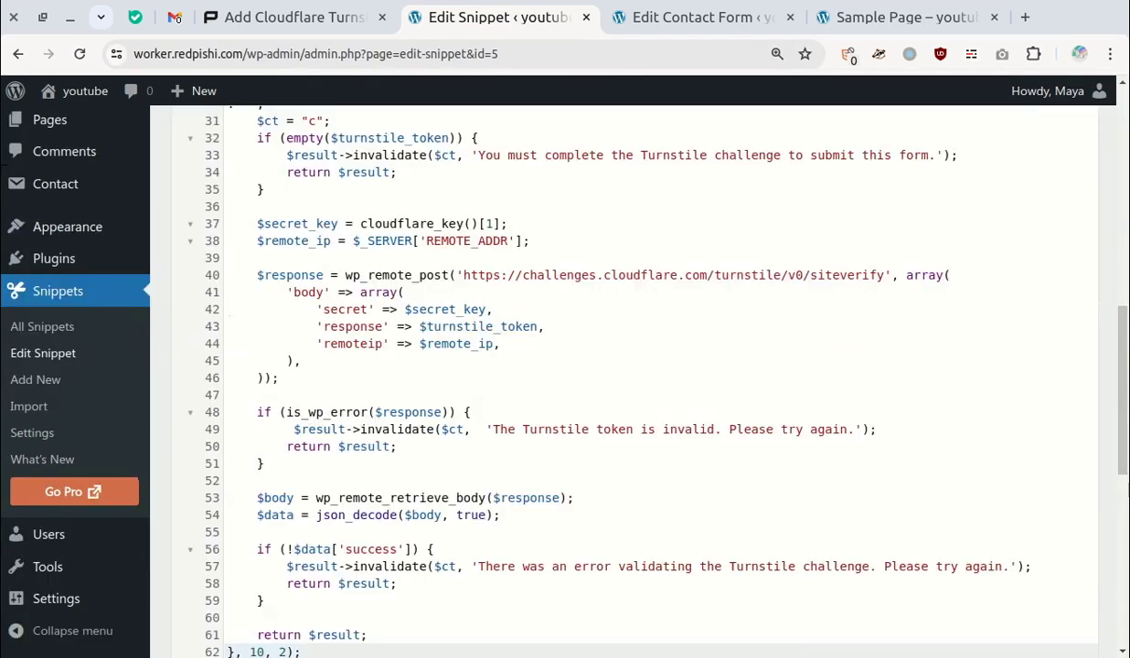
pyautogui.moveTo(1123, 365); pyautogui.dragTo(1123, 492)
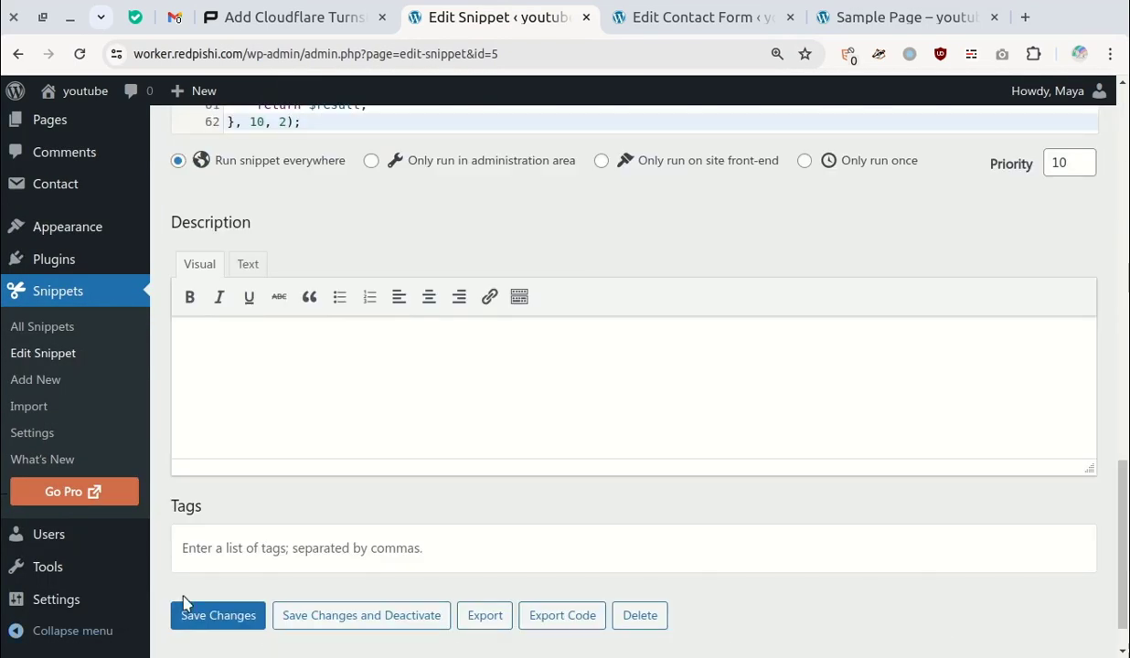
pyautogui.click(213, 615)
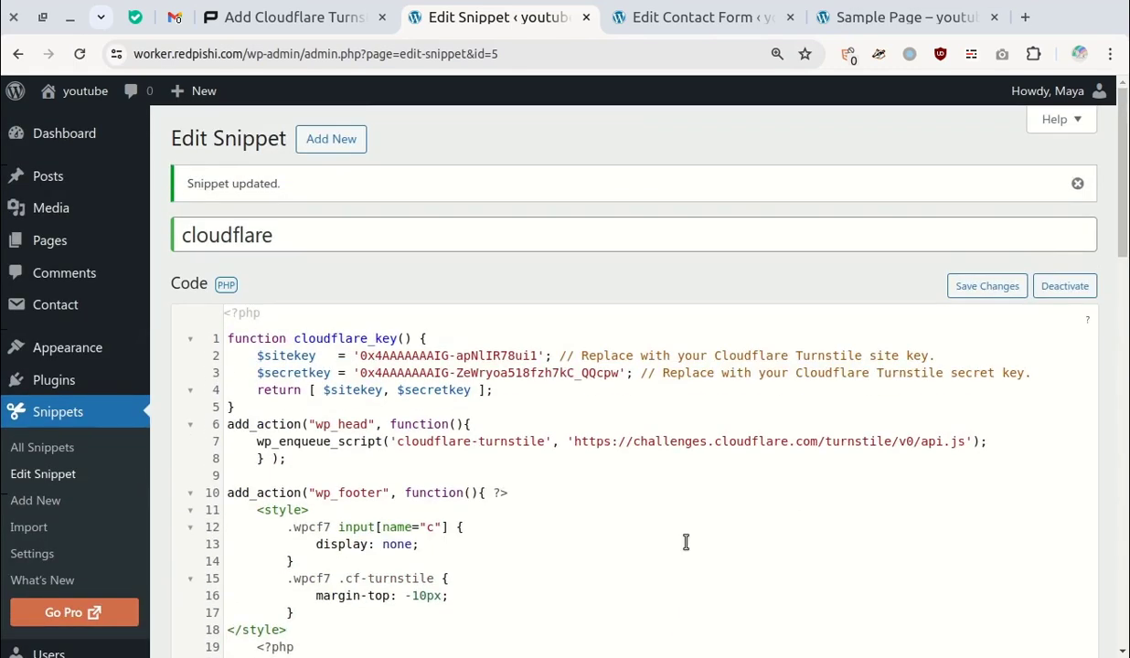
# - Reload the Sample Page and confirm the 'Verify you are human' check appears above Submit
pyautogui.click(679, 9)
pyautogui.click(832, 16)
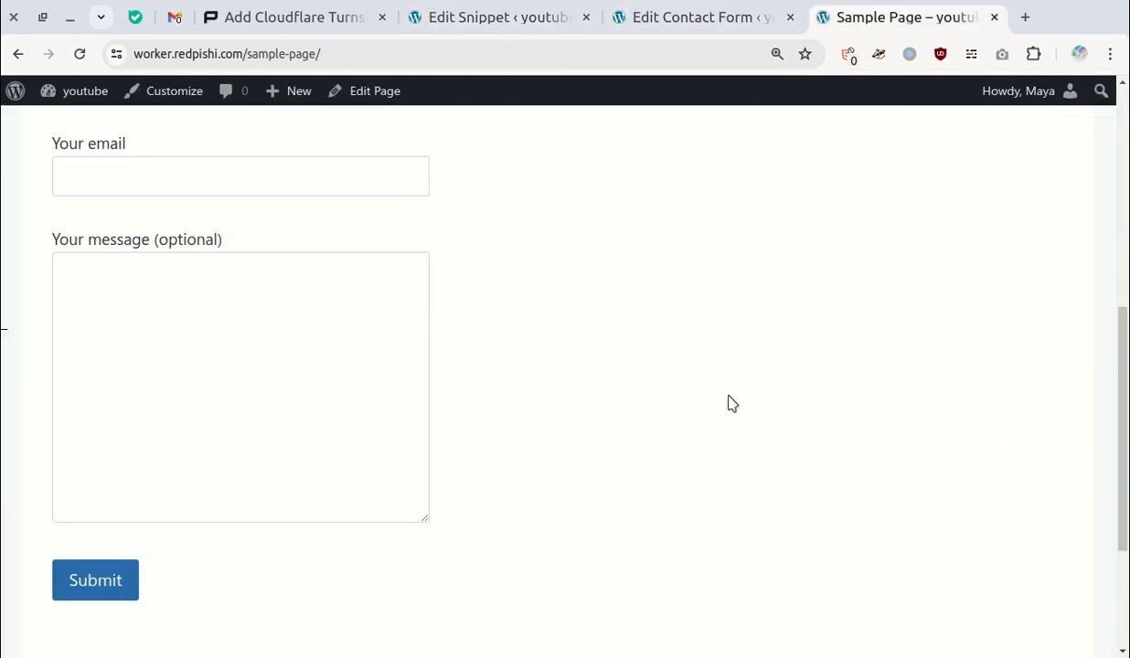
pyautogui.scroll(5, 726, 412)
pyautogui.scroll(-8, 206, 575)
pyautogui.scroll(2, 499, 391)
pyautogui.scroll(1, 457, 357)
pyautogui.click(79, 54)
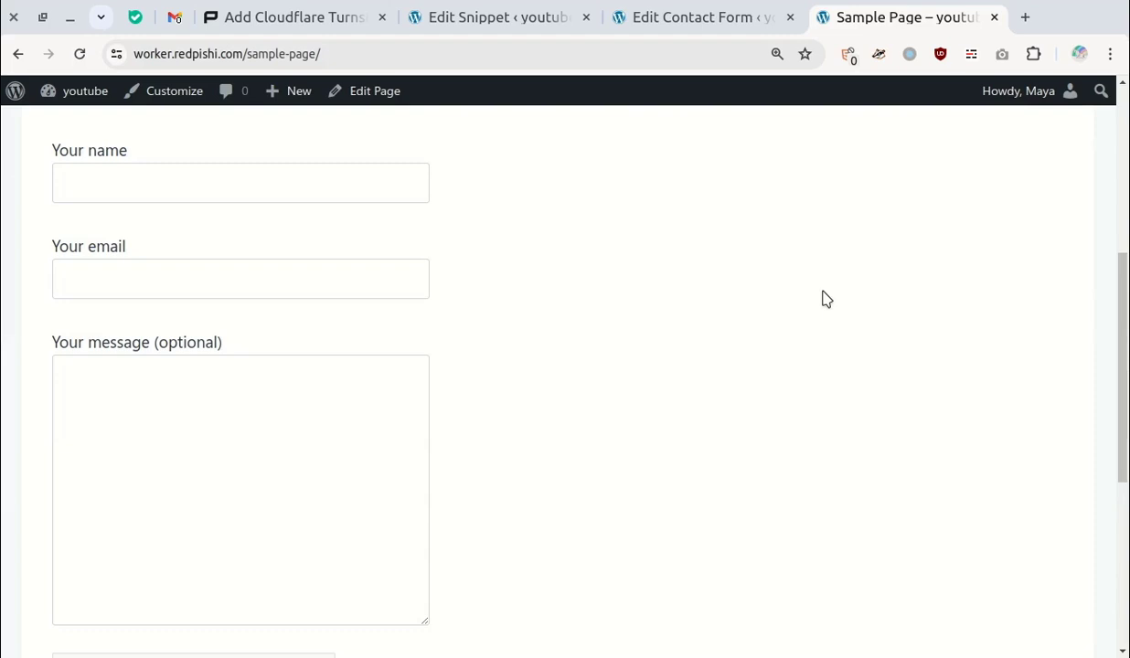
pyautogui.scroll(-2, 823, 299)
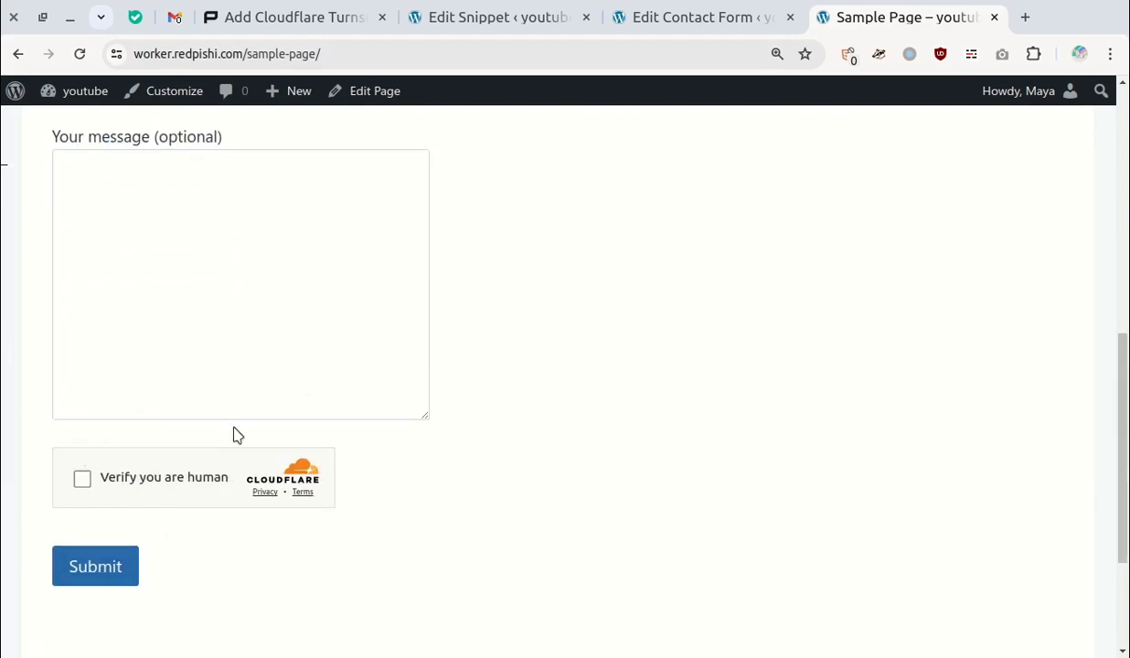
pyautogui.scroll(3, 240, 419)
# - Enter a name in Your name and fill the email from saved autofill details
pyautogui.click(211, 292)
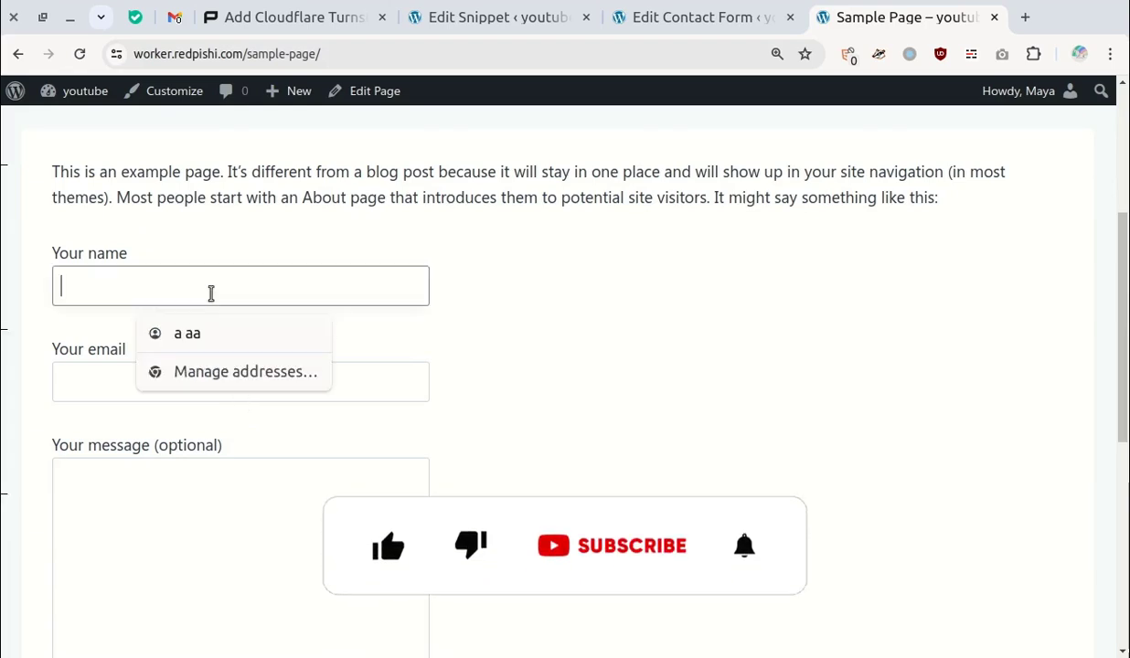
pyautogui.write('M')
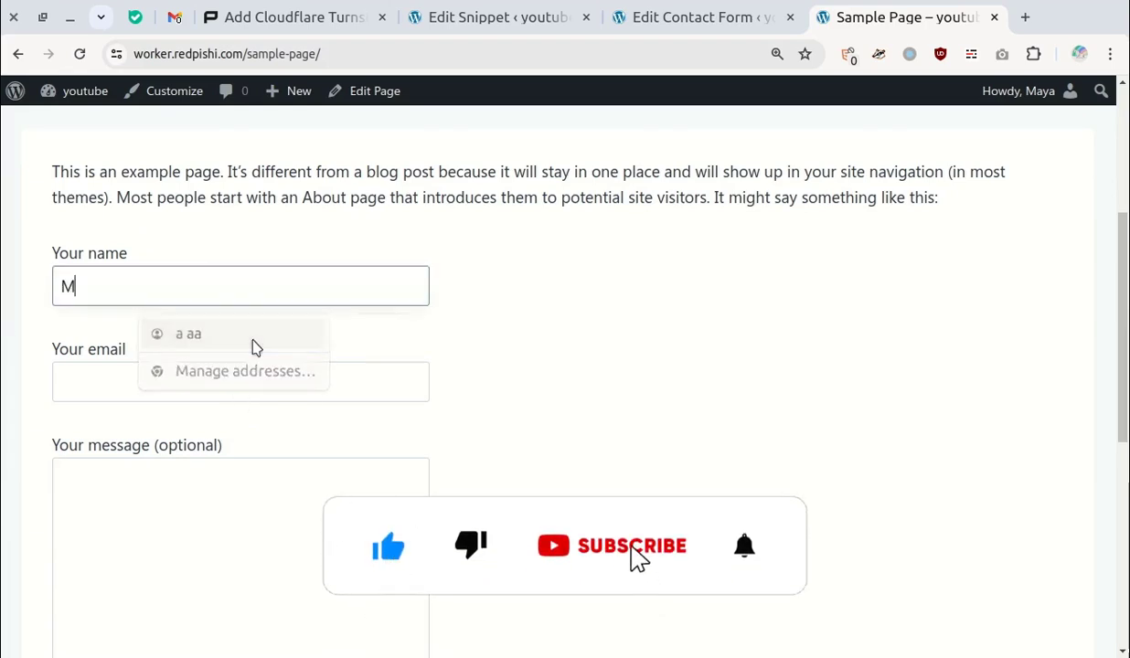
pyautogui.write('aya')
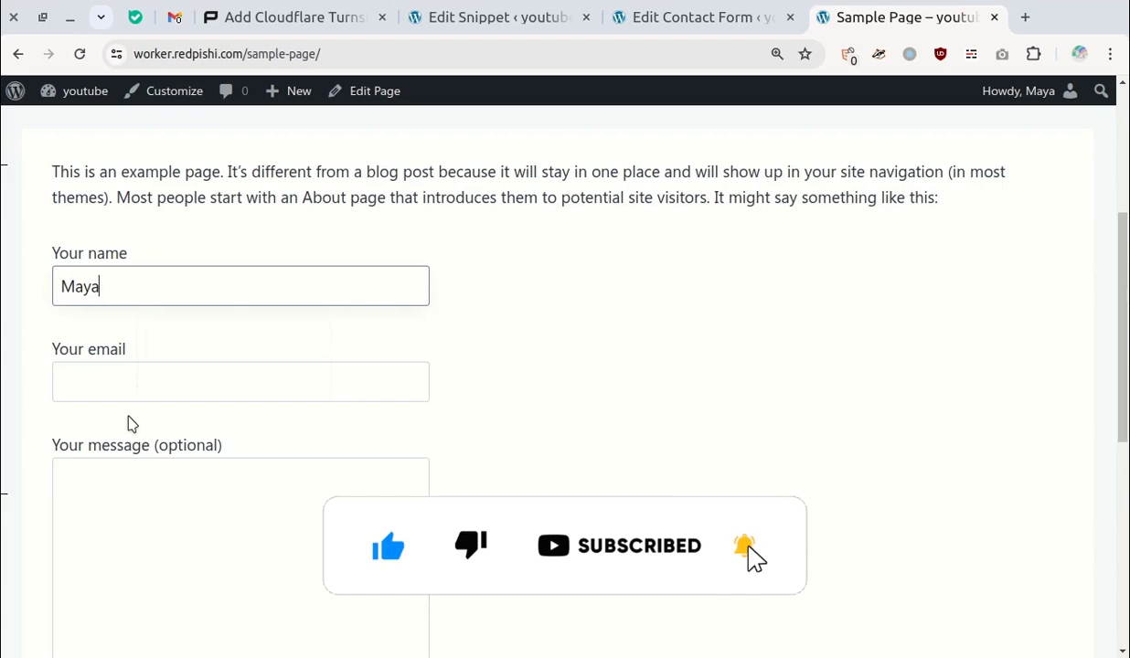
pyautogui.click(131, 392)
pyautogui.click(151, 428)
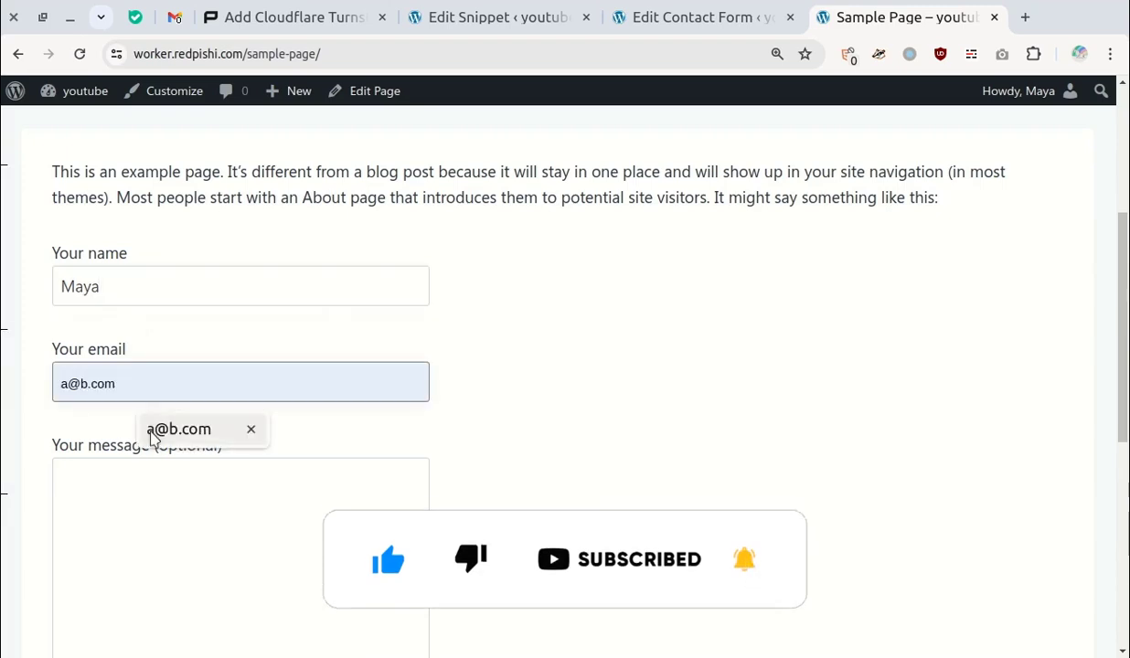
pyautogui.click(162, 483)
# - Submit the form unverified and review the 'You must complete the Turnstile challenge' error
pyautogui.scroll(-2, 157, 319)
pyautogui.scroll(-1, 623, 470)
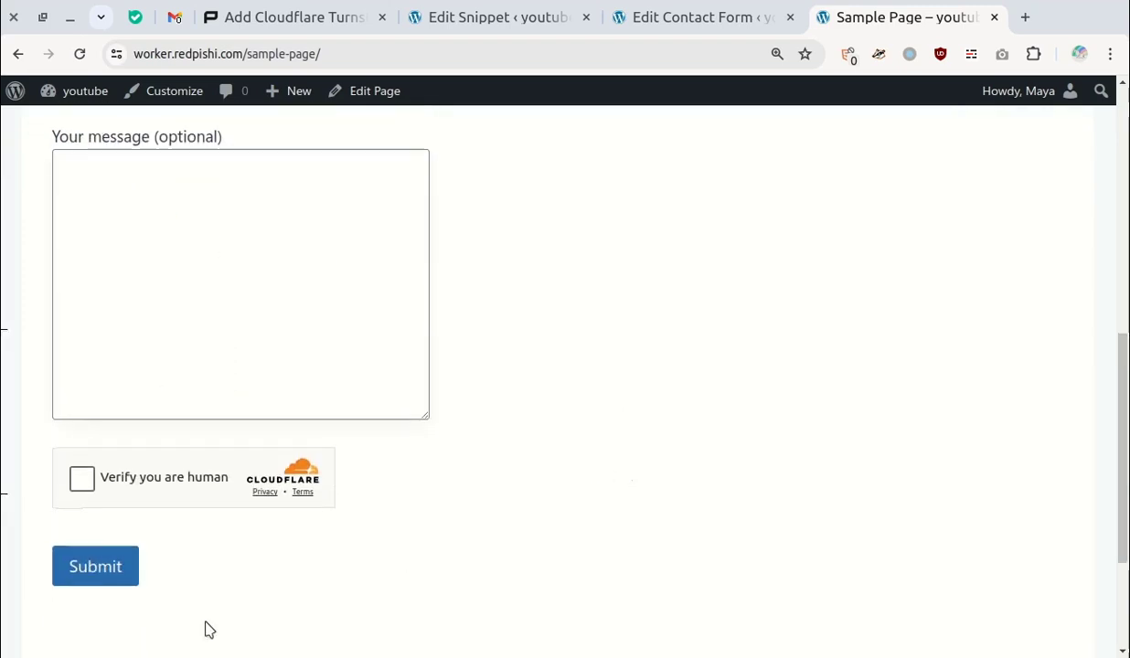
pyautogui.click(108, 562)
pyautogui.scroll(-2, 161, 400)
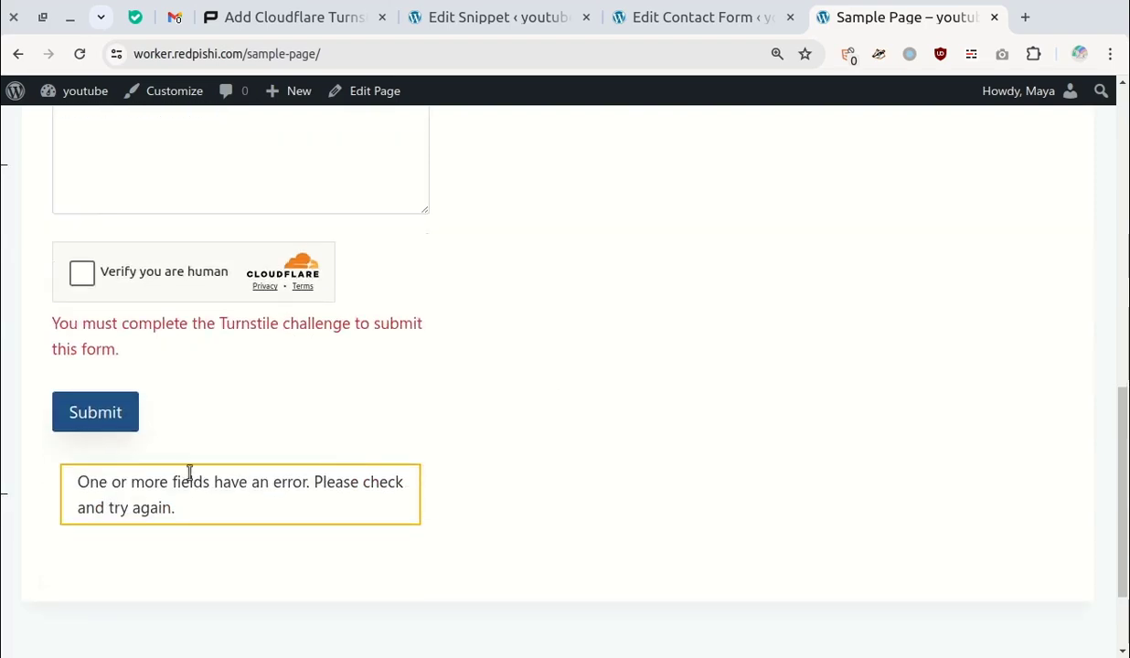
pyautogui.moveTo(113, 317); pyautogui.dragTo(342, 358)
pyautogui.click(346, 365)
pyautogui.scroll(4, 402, 446)
pyautogui.scroll(-4, 401, 439)
# - Tick 'Verify you are human', then submit to get 'Thank you for your message. It has been sent.'
pyautogui.click(84, 273)
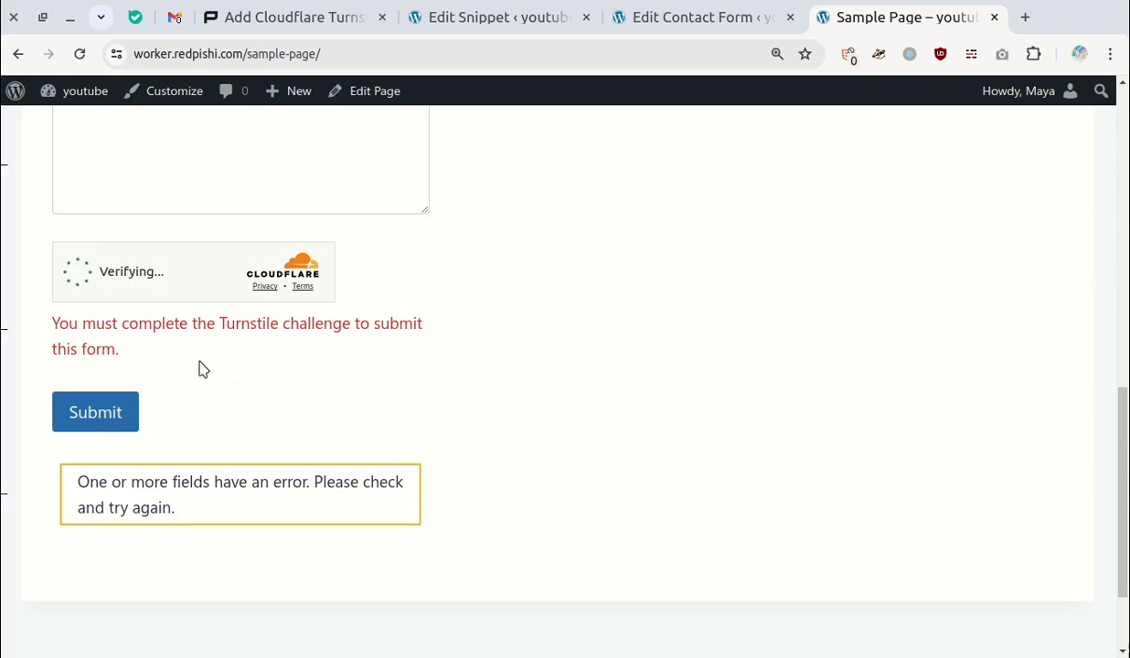
pyautogui.click(70, 418)
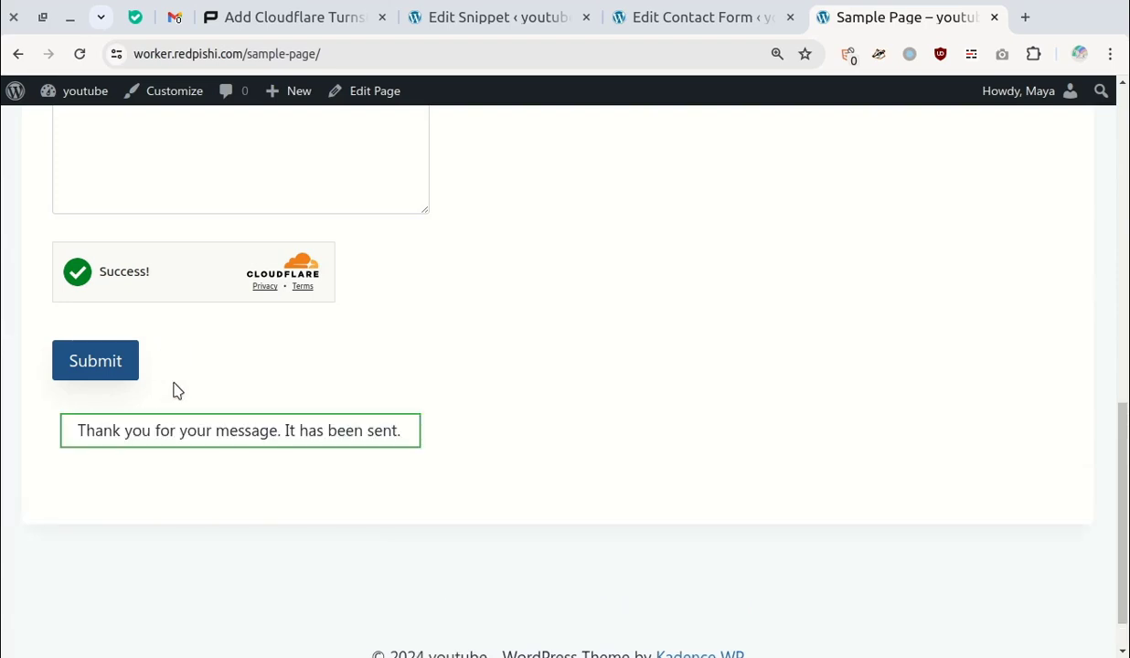
pyautogui.moveTo(109, 434); pyautogui.dragTo(331, 457)
pyautogui.click(339, 472)
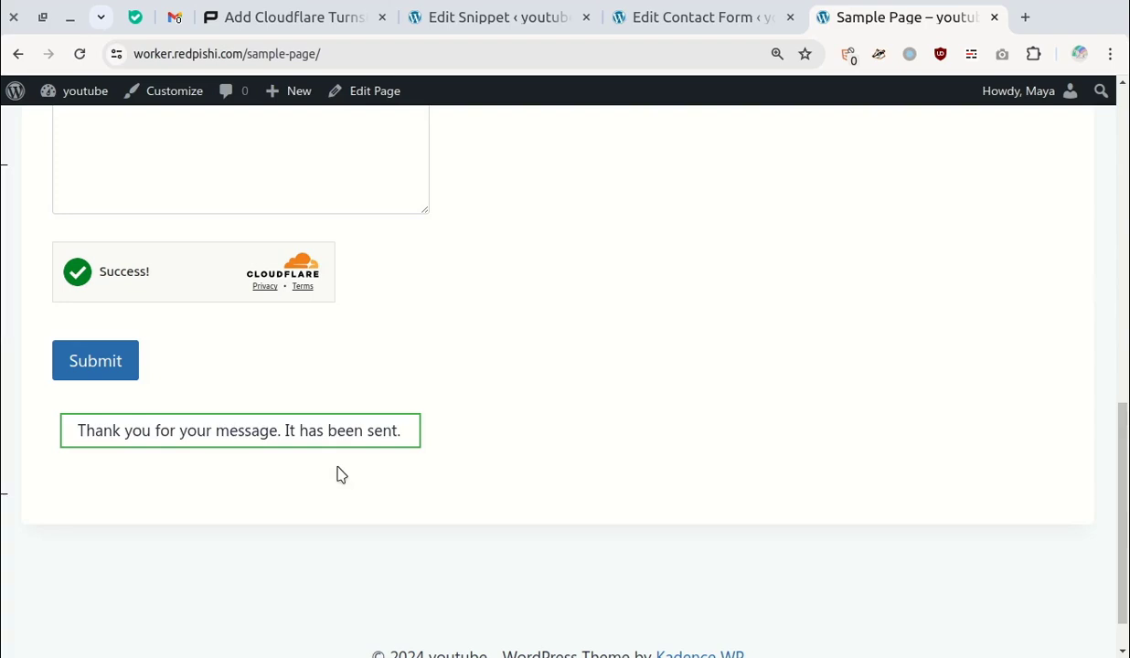